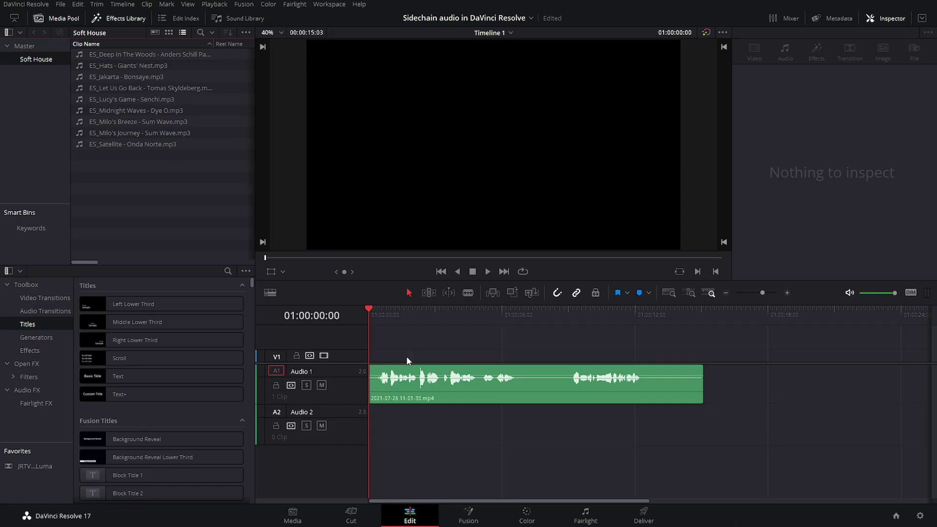
# Preview the voice clip, then place ES_Jakarta - Bonsaye.mp3 on Audio 2 and select it
pyautogui.click(487, 272)
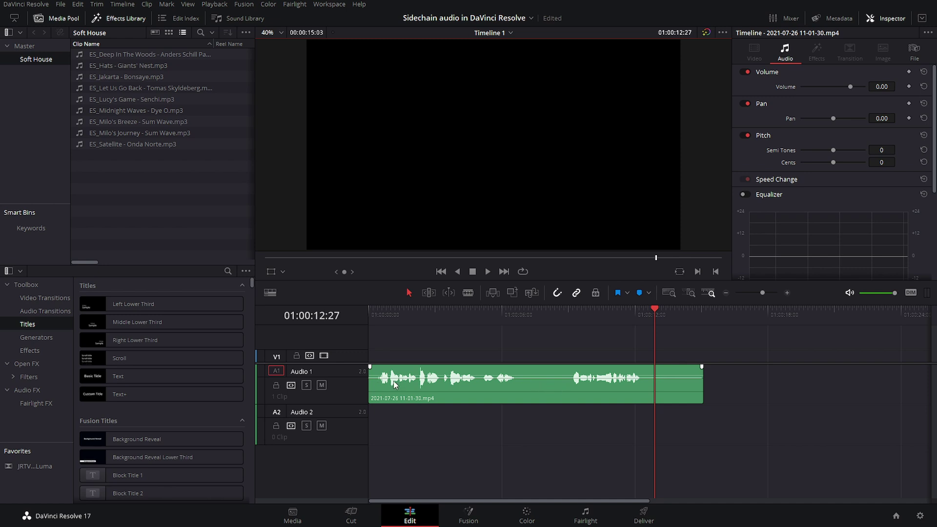
pyautogui.moveTo(101, 77); pyautogui.dragTo(375, 422)
pyautogui.click(425, 430)
# Add music volume keyframes near the start and around six seconds, with a 0 dB point just after
pyautogui.click(383, 316)
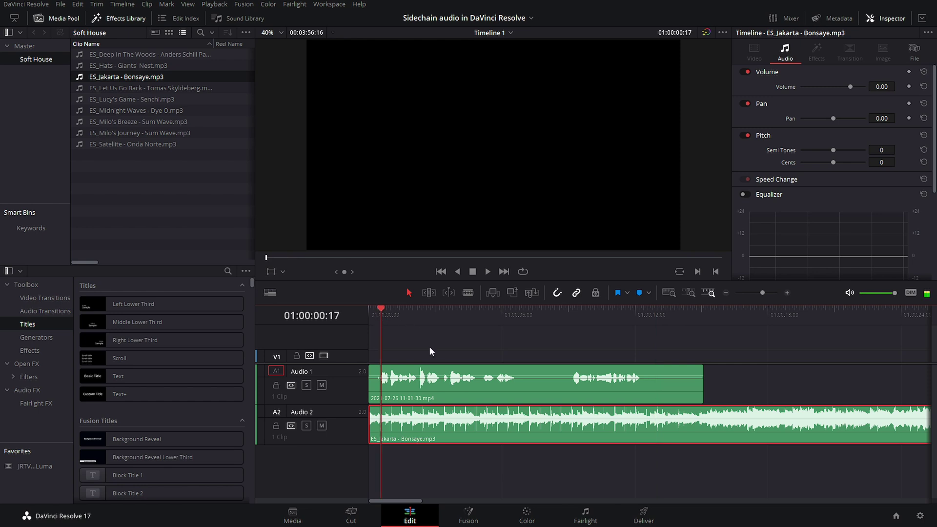
pyautogui.click(908, 87)
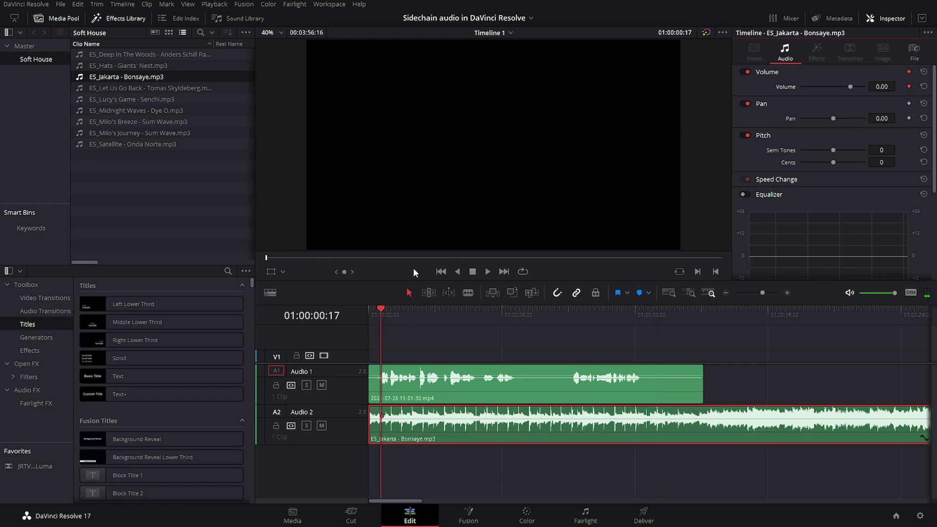
pyautogui.moveTo(382, 315); pyautogui.dragTo(379, 315)
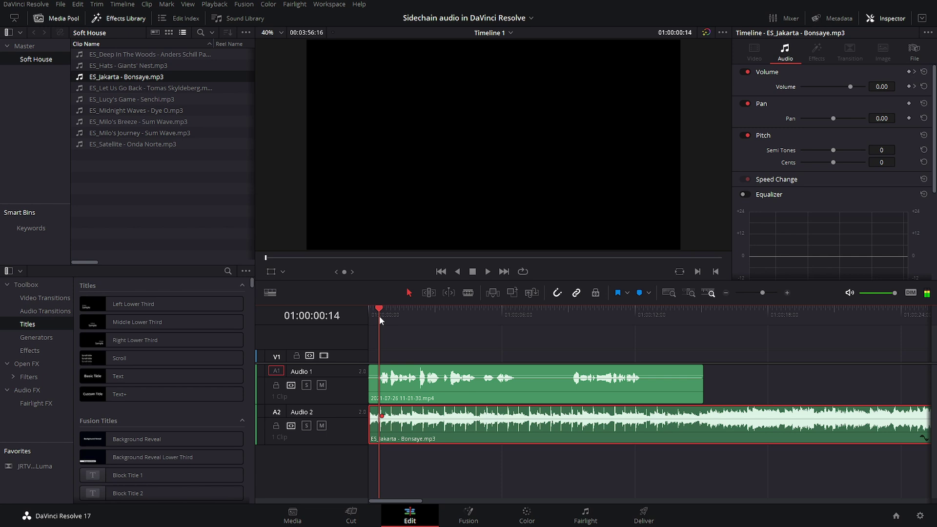
pyautogui.click(914, 86)
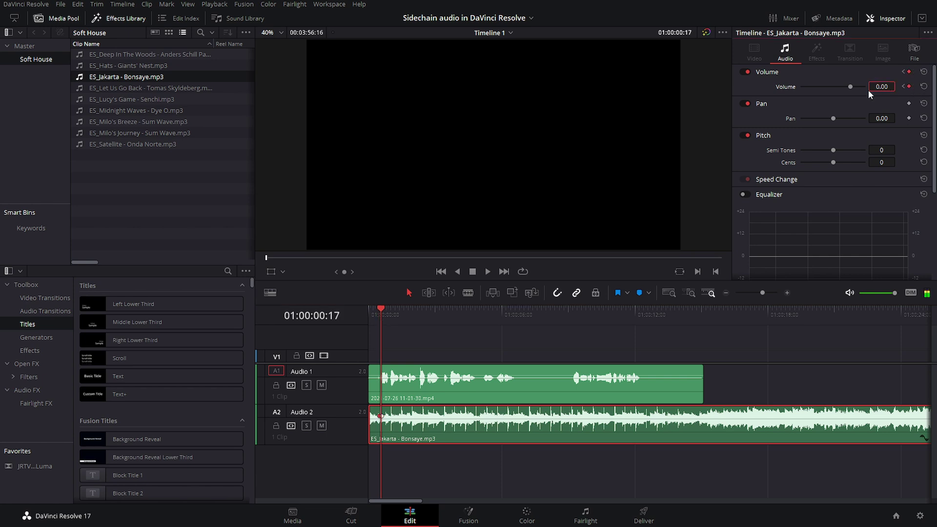
pyautogui.moveTo(851, 88); pyautogui.dragTo(848, 87)
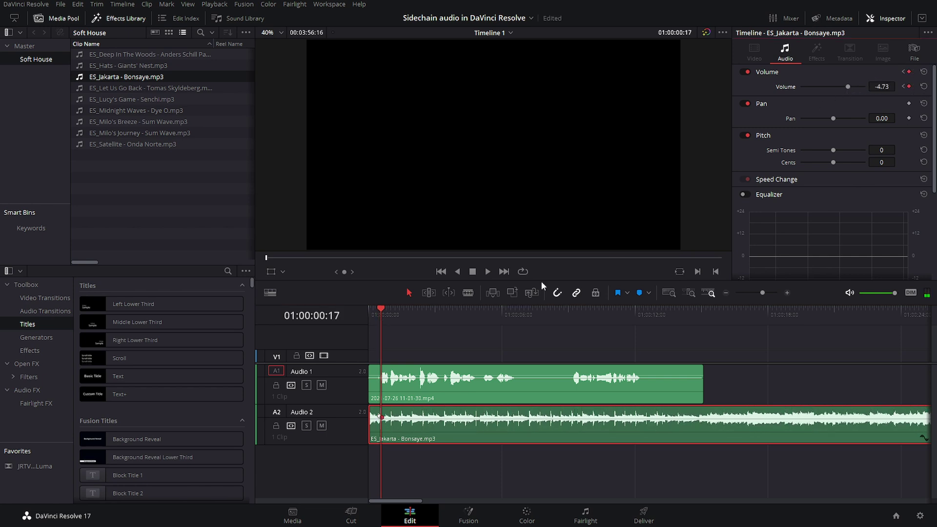
pyautogui.moveTo(401, 318)
pyautogui.mouseDown()
pyautogui.moveTo(485, 320)
pyautogui.moveTo(517, 334)
pyautogui.mouseUp()
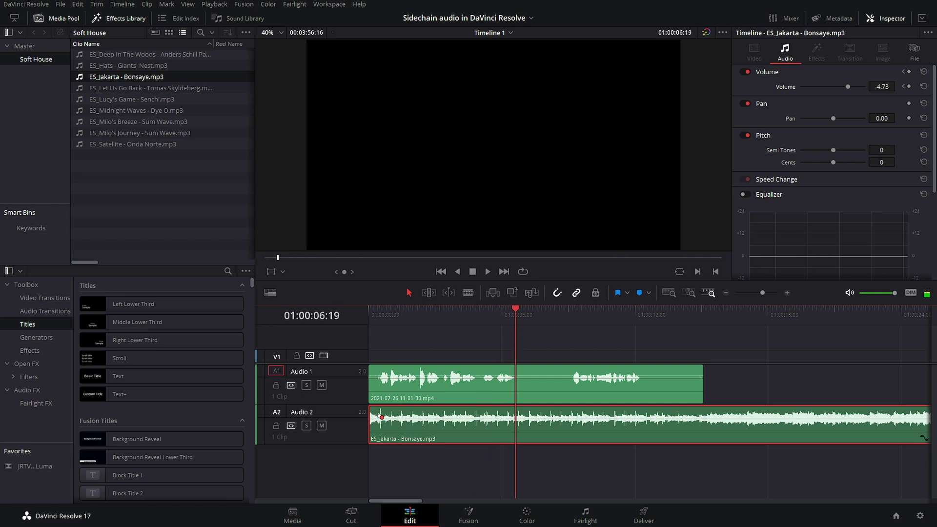
pyautogui.click(908, 87)
pyautogui.press('space')
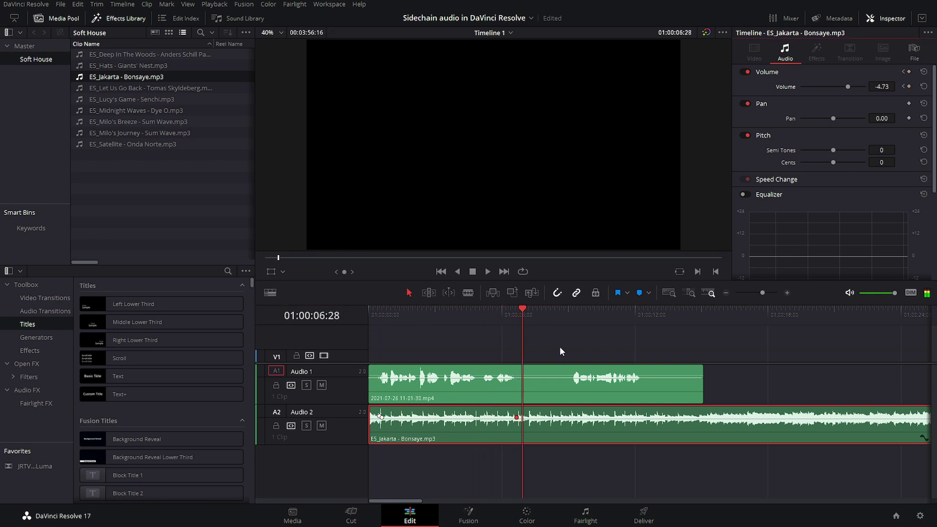
pyautogui.write('0')
pyautogui.press('Return')
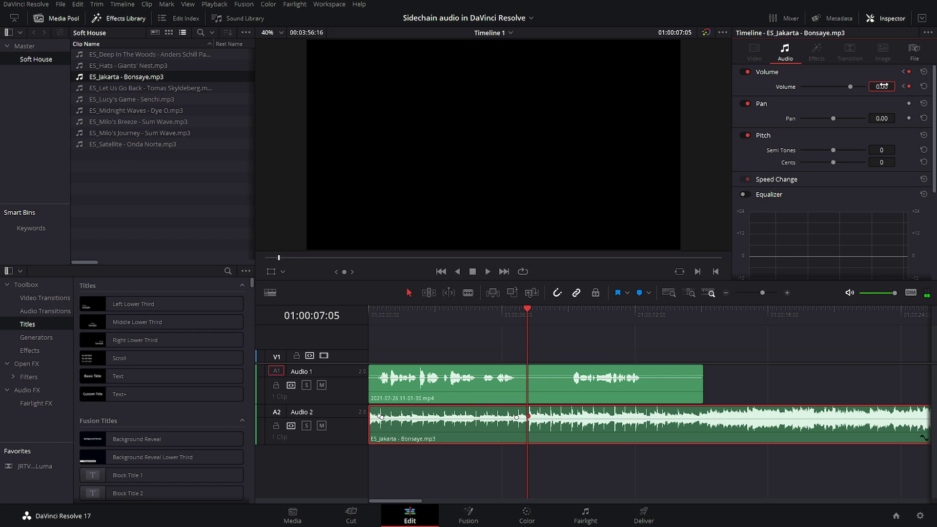
# After listening back, set the first two volume keyframes to -15 dB and replay from the start
pyautogui.press('Home')
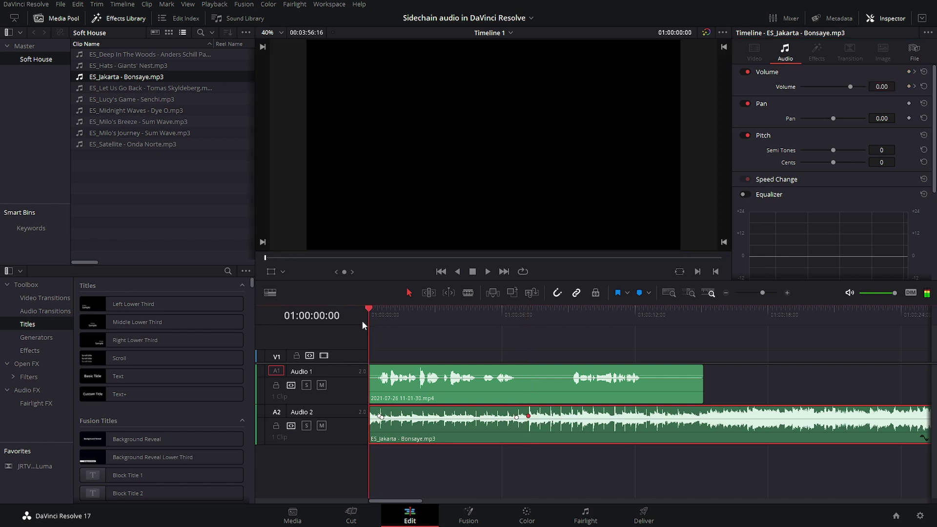
pyautogui.press('space')
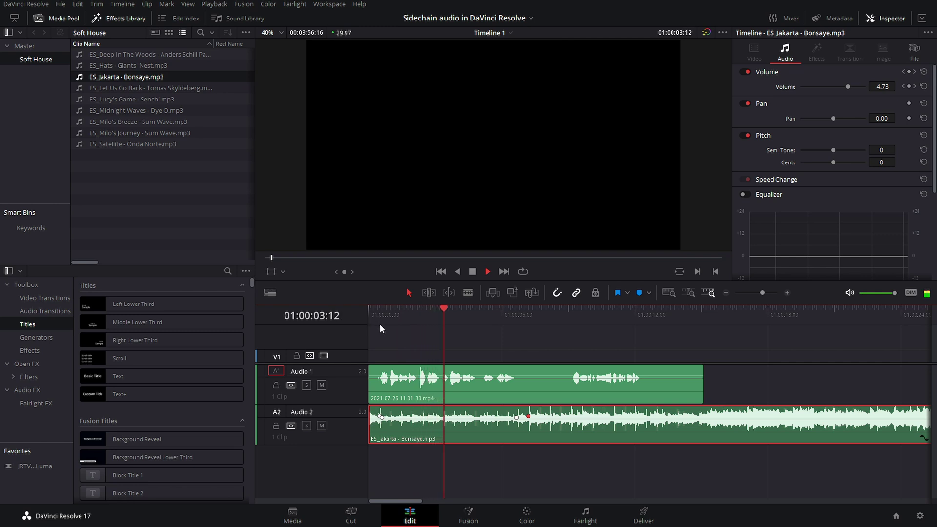
pyautogui.press('space')
pyautogui.click(903, 87)
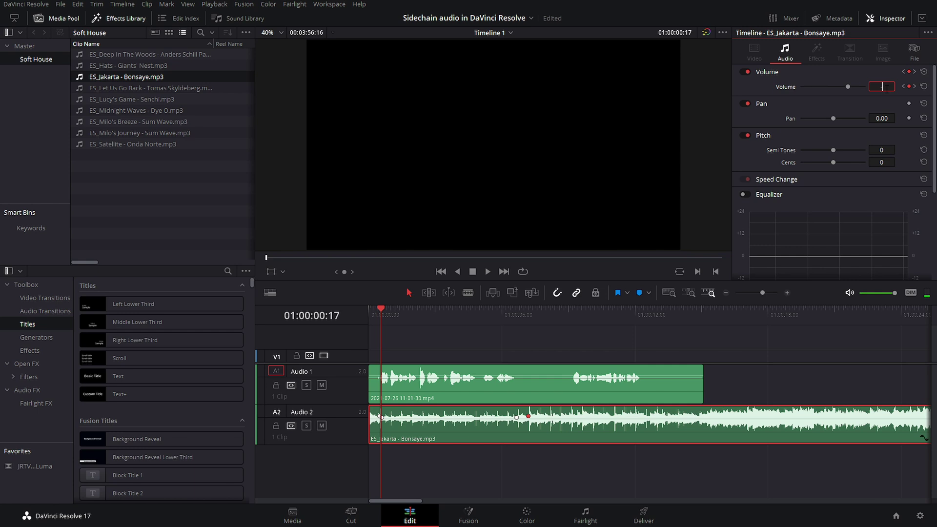
pyautogui.write('-15')
pyautogui.press('Return')
pyautogui.click(915, 87)
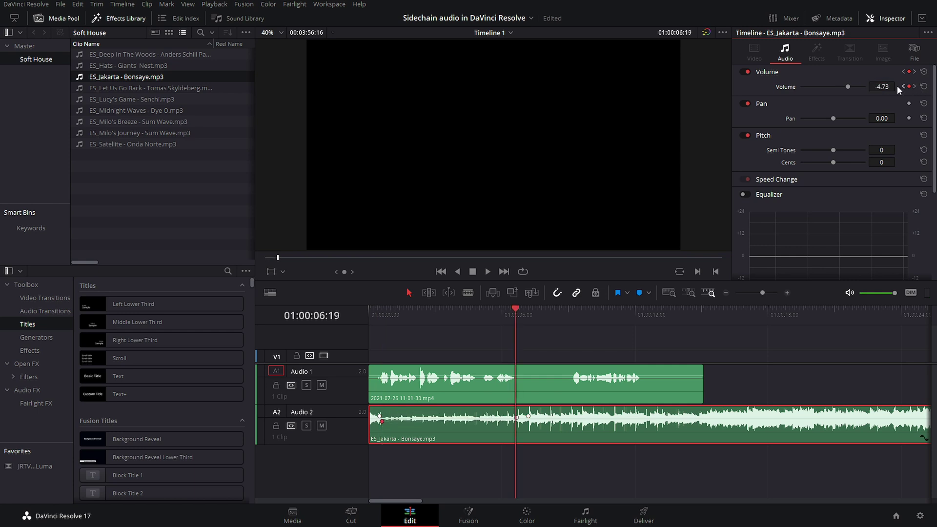
pyautogui.write('-15')
pyautogui.press('Return')
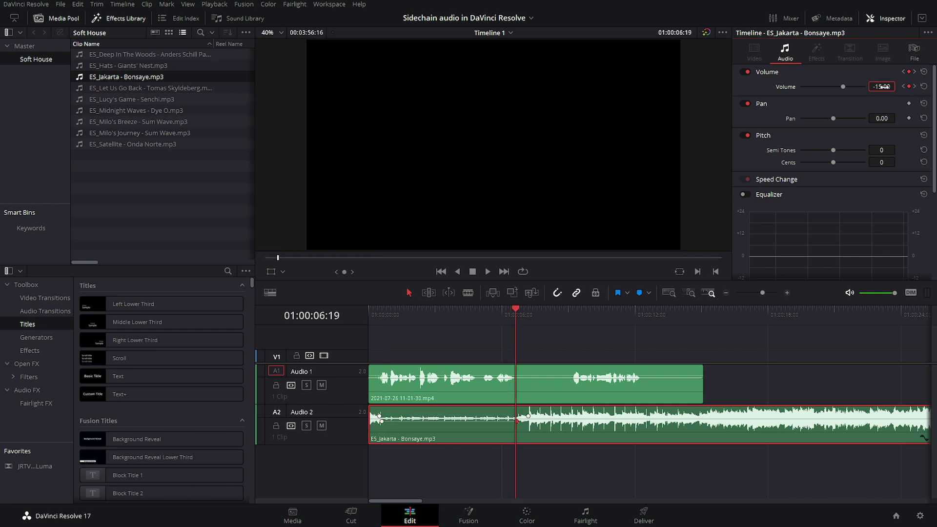
pyautogui.click(376, 311)
# Play the mix through, then open Audio 1's dynamics controls in the Fairlight mixer
pyautogui.press('space')
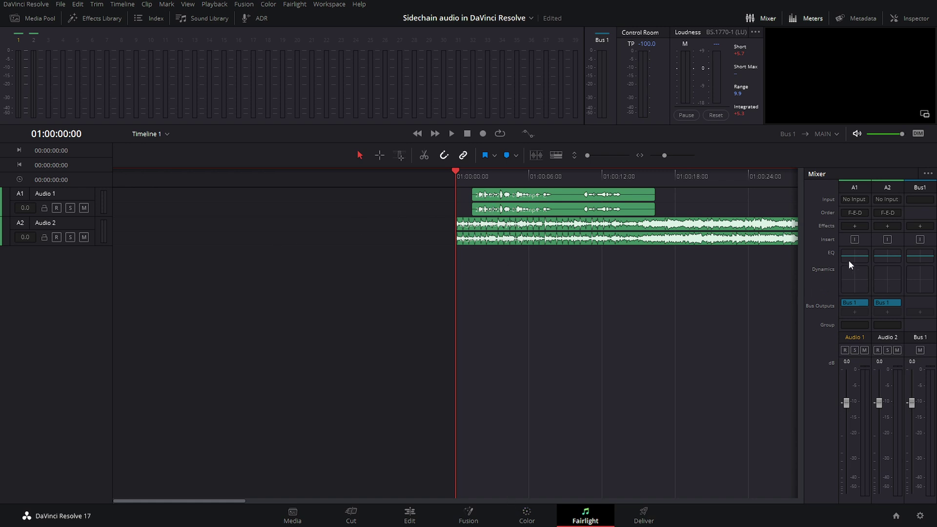
pyautogui.click(846, 287)
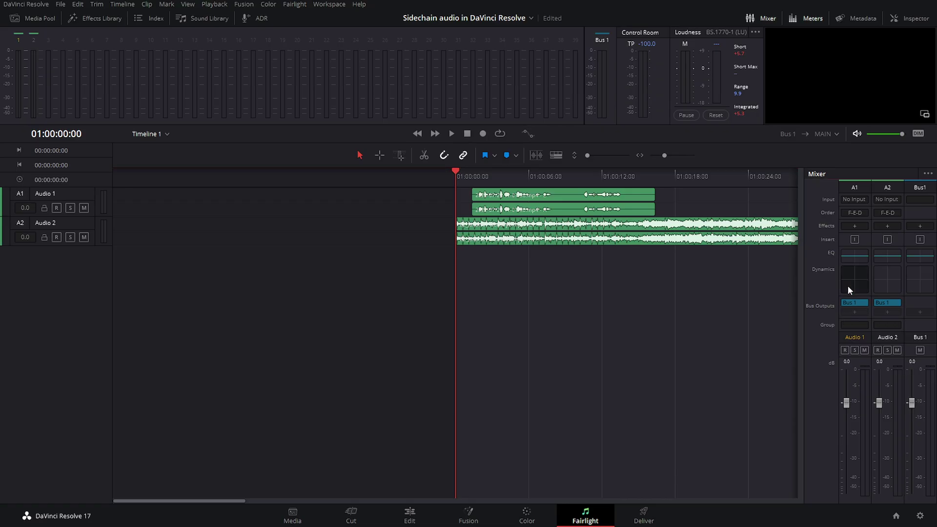
# Turn on Sidechain Send in Audio 1's compressor and close the Dynamics window
pyautogui.doubleClick(847, 285)
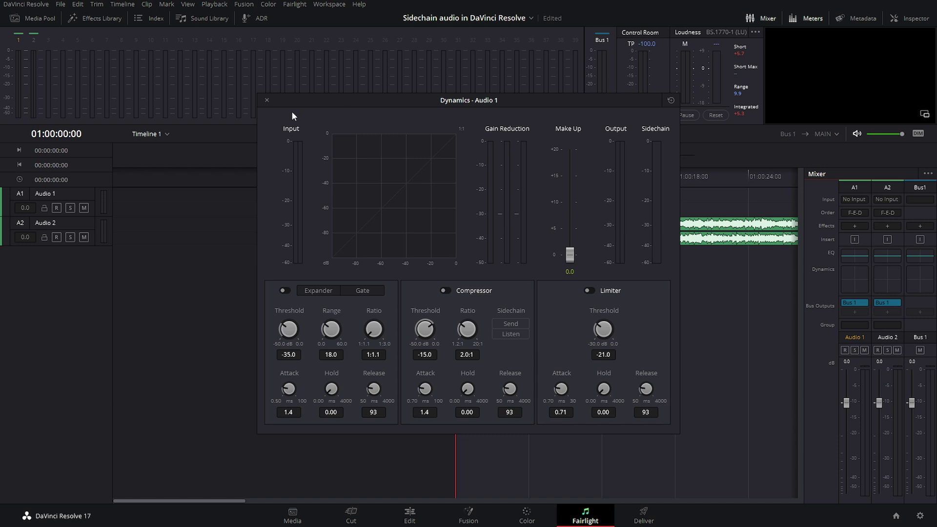
pyautogui.click(267, 101)
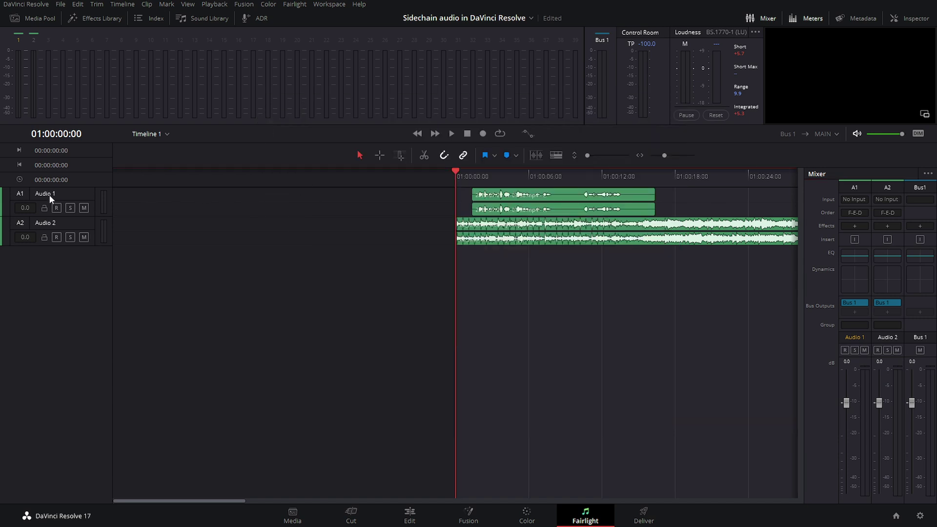
pyautogui.doubleClick(856, 284)
pyautogui.click(520, 324)
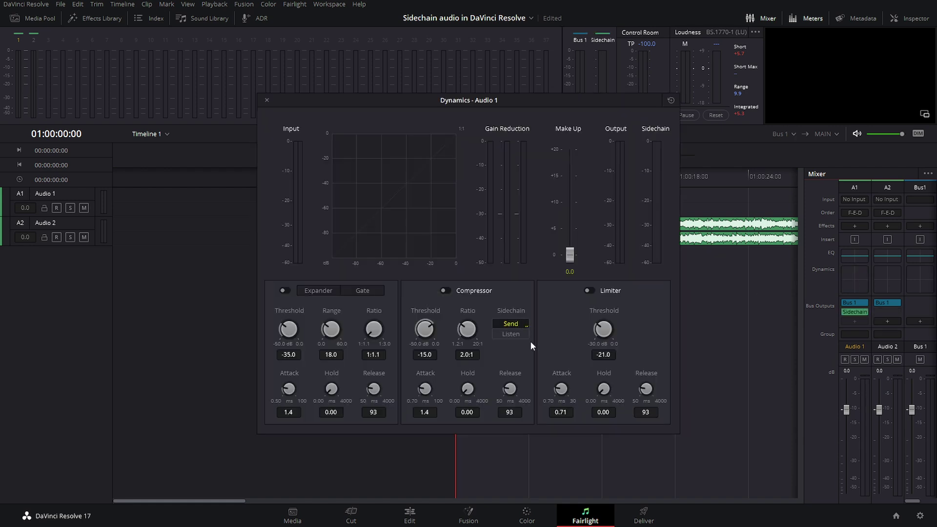
pyautogui.click(267, 100)
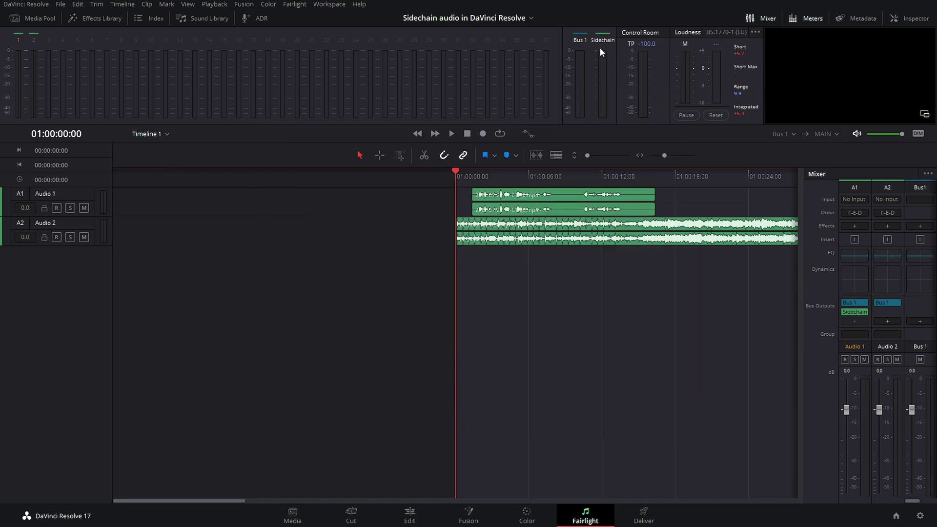
pyautogui.click(457, 135)
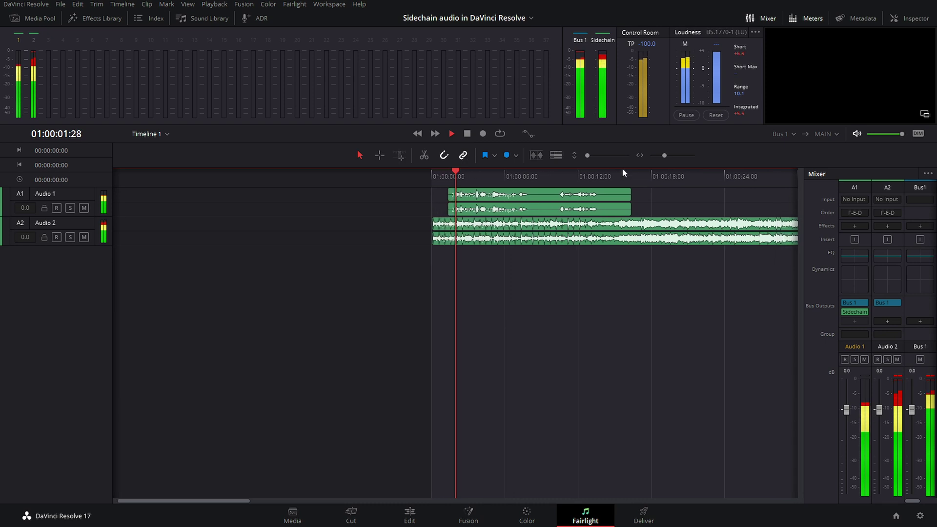
pyautogui.press('space')
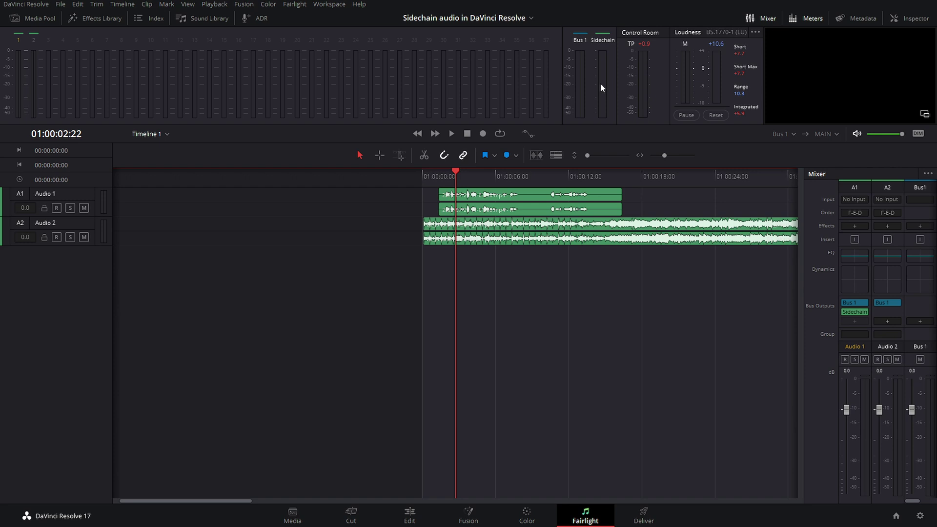
pyautogui.press('space')
pyautogui.press('space')
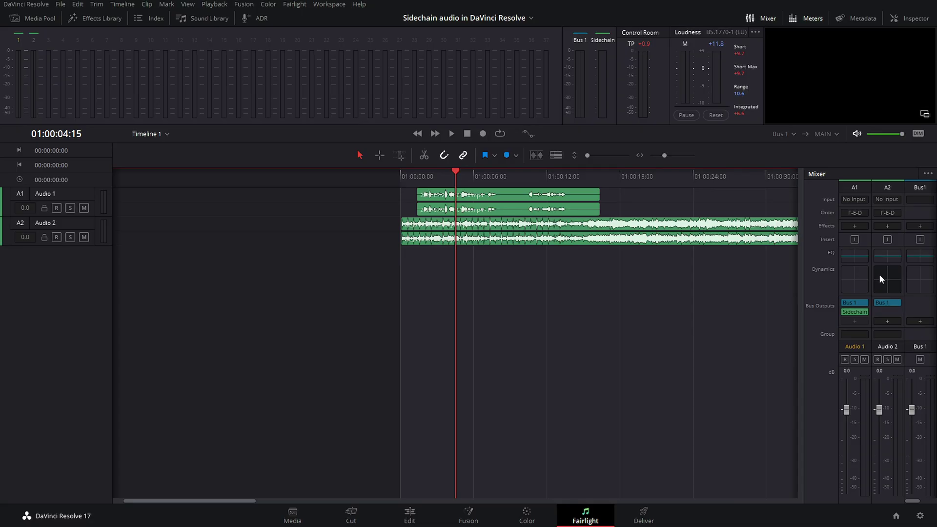
# Open the Audio 2 dynamics controls from the Fairlight mixer
pyautogui.doubleClick(880, 274)
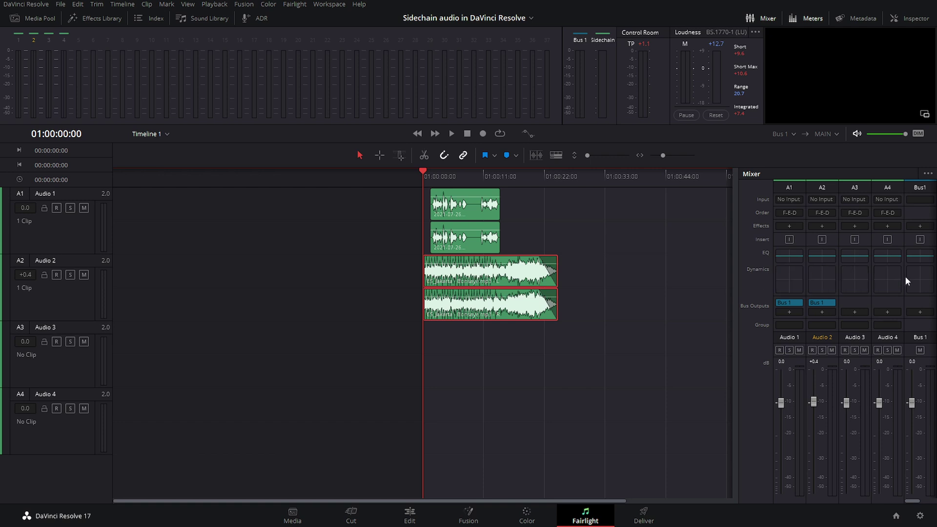
# Open the Dynamics – Audio 2 window and switch its compressor on, then back off
pyautogui.doubleClick(818, 281)
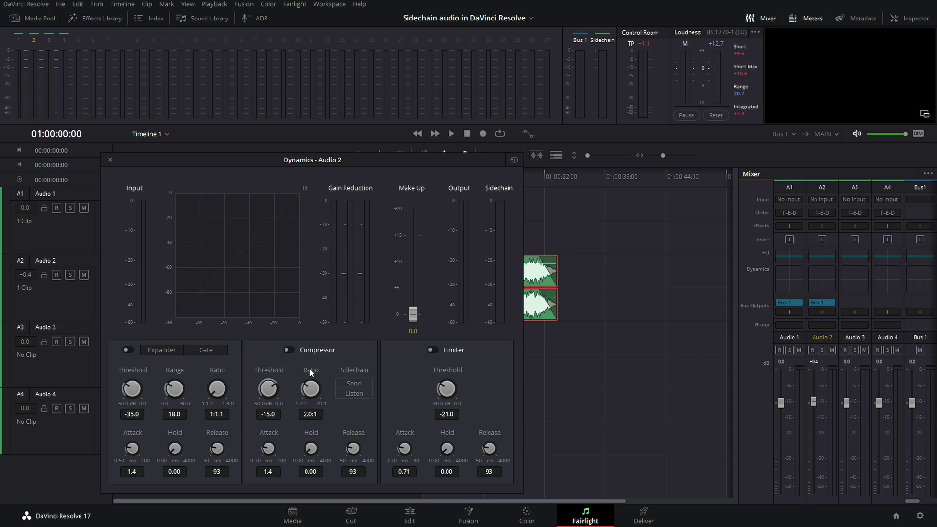
pyautogui.click(289, 350)
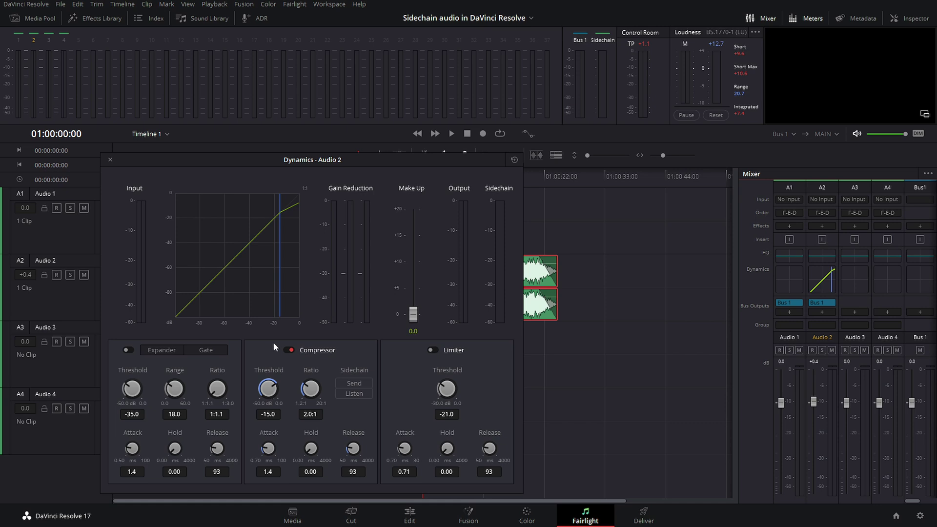
pyautogui.click(289, 349)
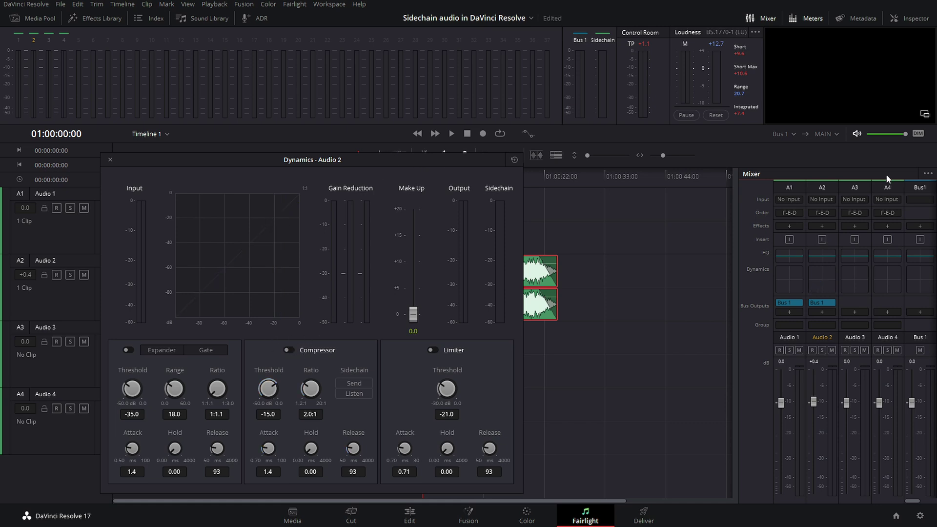
# With monitoring muted and playback running, enable Audio 2's compressor at -50.0 threshold and 20:1 ratio
pyautogui.click(857, 133)
pyautogui.click(452, 134)
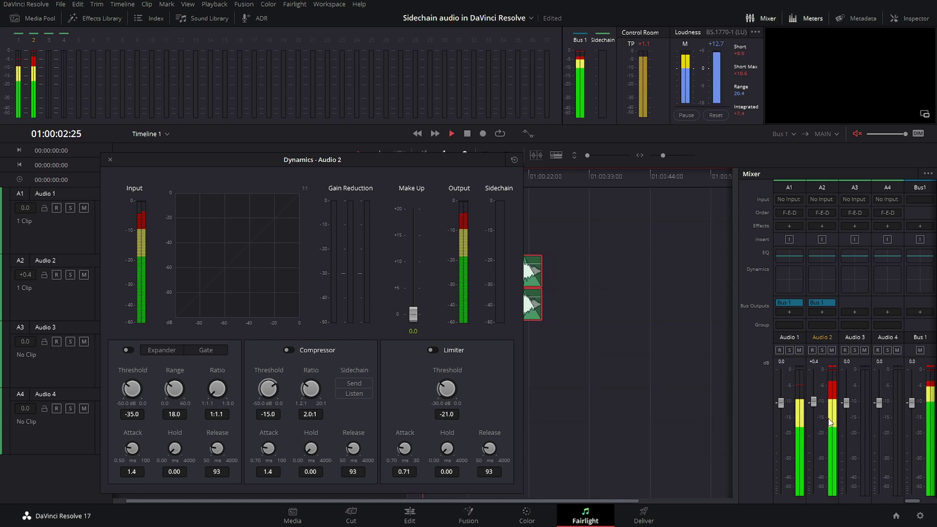
pyautogui.click(288, 349)
pyautogui.moveTo(275, 400); pyautogui.dragTo(62, 466)
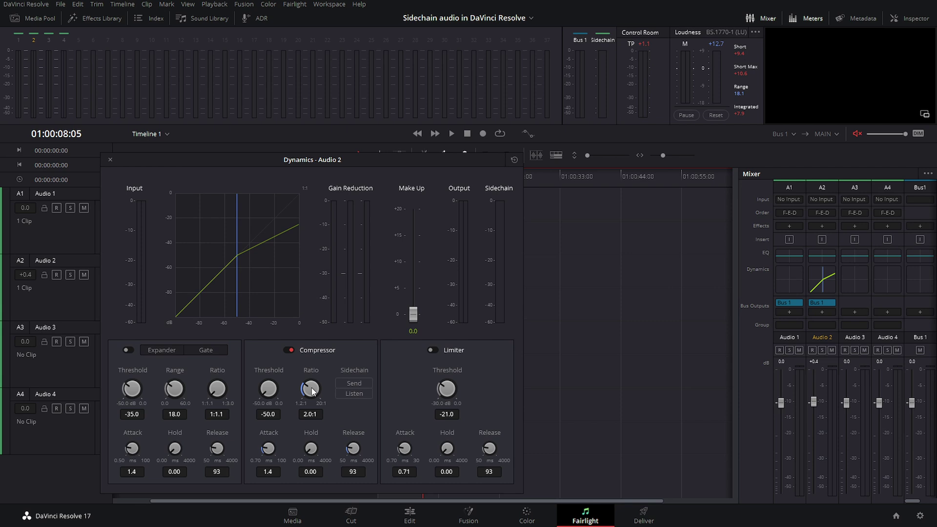
pyautogui.moveTo(313, 390); pyautogui.dragTo(300, 414)
pyautogui.moveTo(314, 418); pyautogui.dragTo(537, 414)
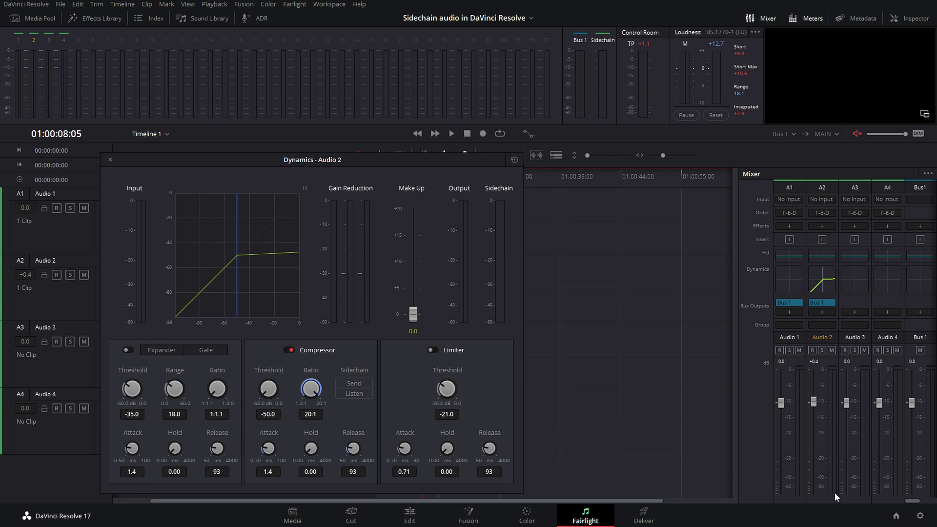
# Listen to the heavy compression, then reset the ratio to 2.0:1 and threshold to -15.0
pyautogui.click(452, 133)
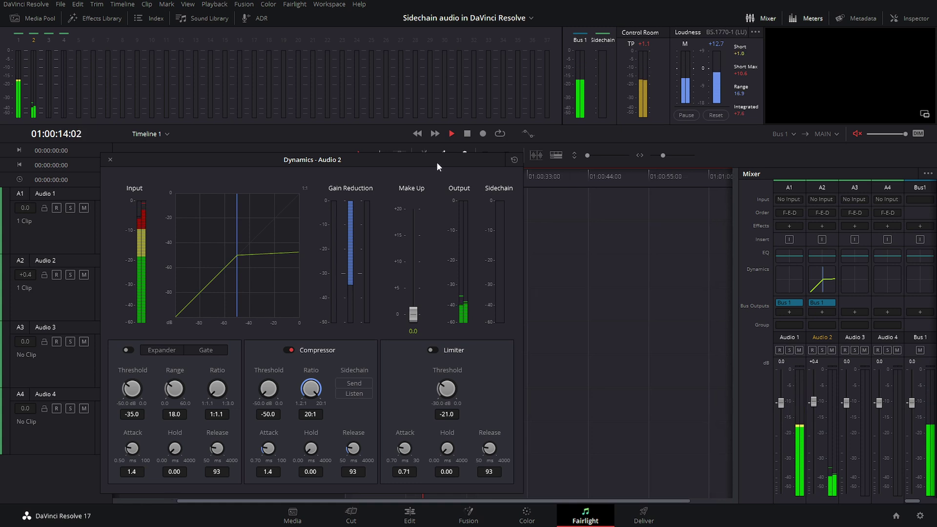
pyautogui.click(466, 133)
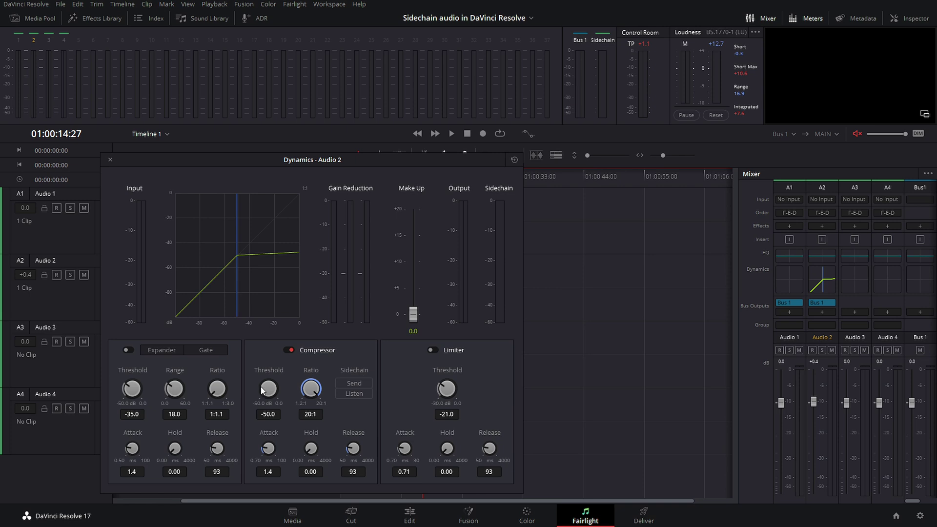
pyautogui.doubleClick(310, 389)
pyautogui.doubleClick(269, 389)
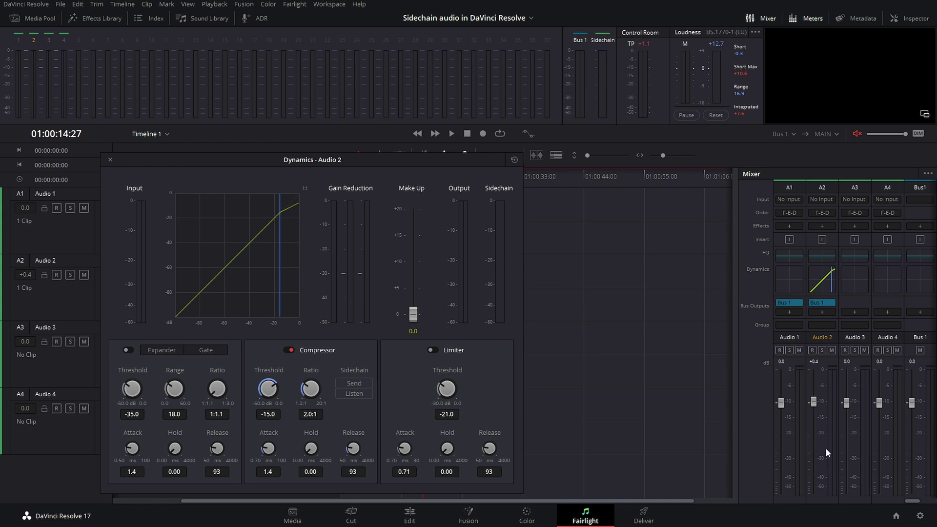
# Set Audio 2's compressor to -30.0 threshold and 2.7:1 ratio, zooming the timeline and repositioning the window
pyautogui.moveTo(272, 395); pyautogui.dragTo(201, 426)
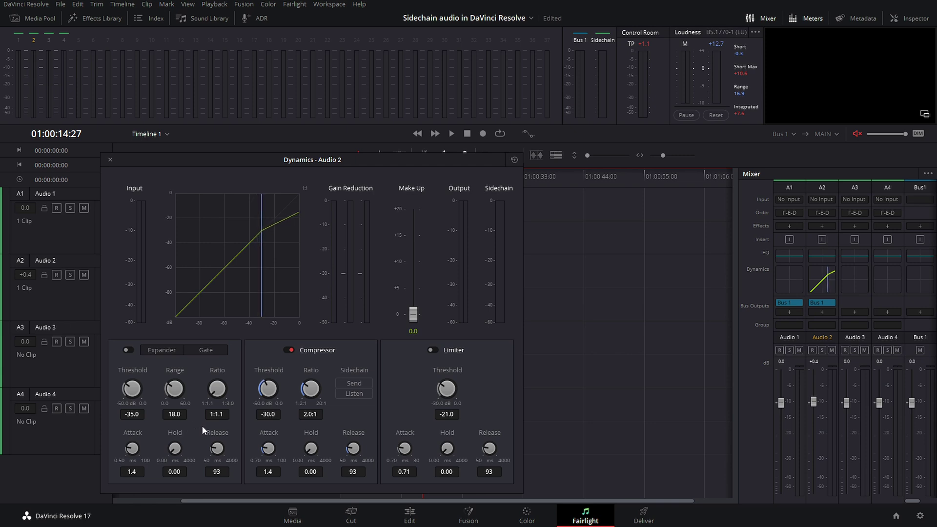
pyautogui.moveTo(318, 393); pyautogui.dragTo(321, 395)
pyautogui.moveTo(356, 160); pyautogui.dragTo(370, 368)
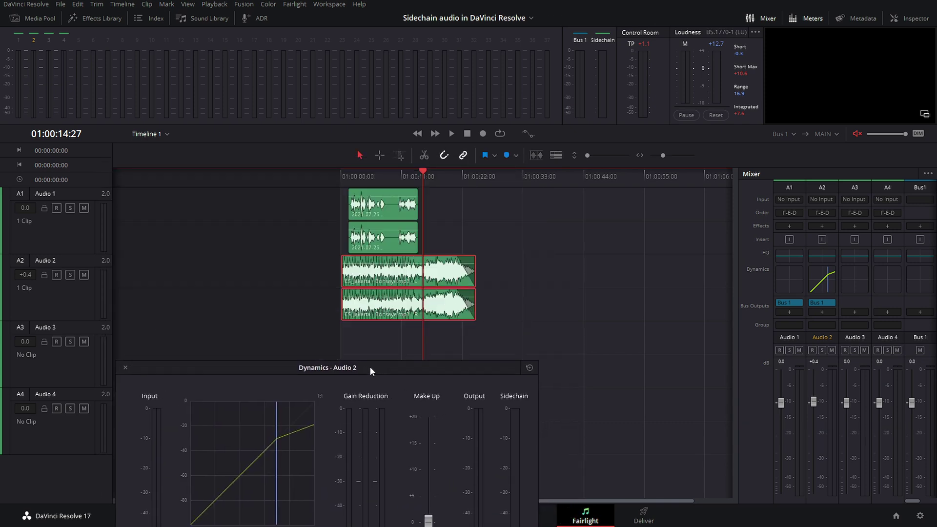
pyautogui.moveTo(662, 155); pyautogui.dragTo(668, 154)
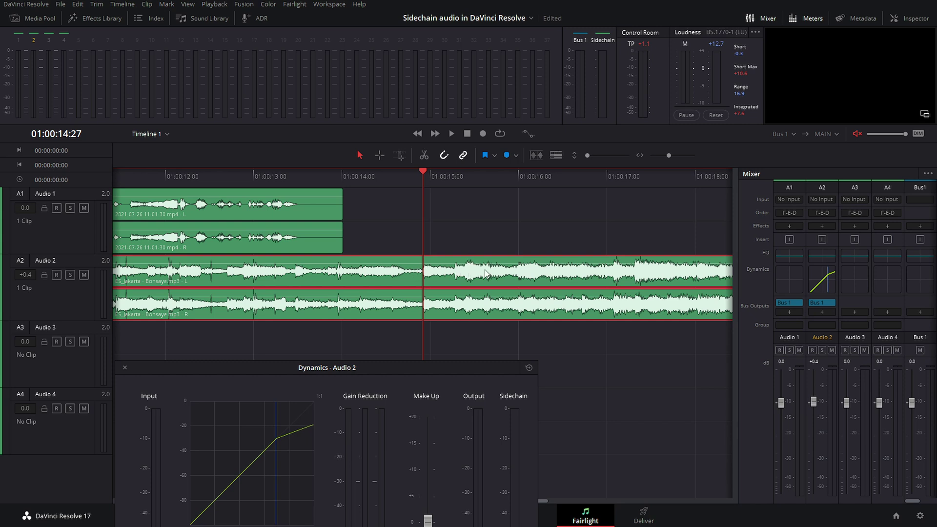
pyautogui.moveTo(435, 363); pyautogui.dragTo(433, 168)
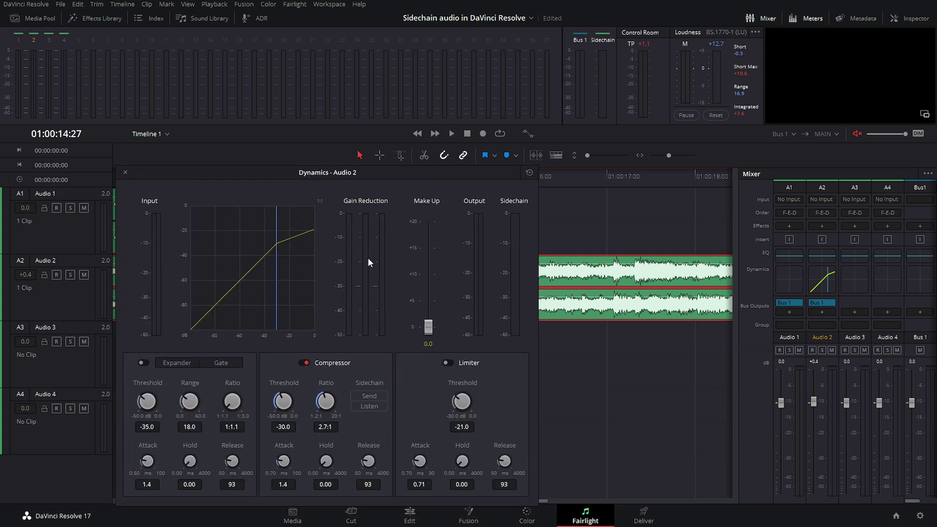
pyautogui.moveTo(406, 177); pyautogui.dragTo(381, 197)
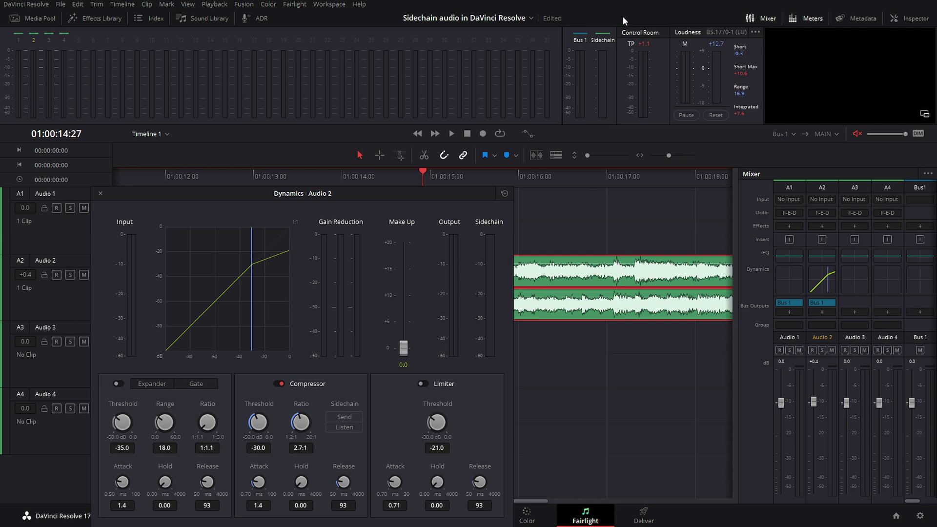
pyautogui.moveTo(443, 194); pyautogui.dragTo(502, 179)
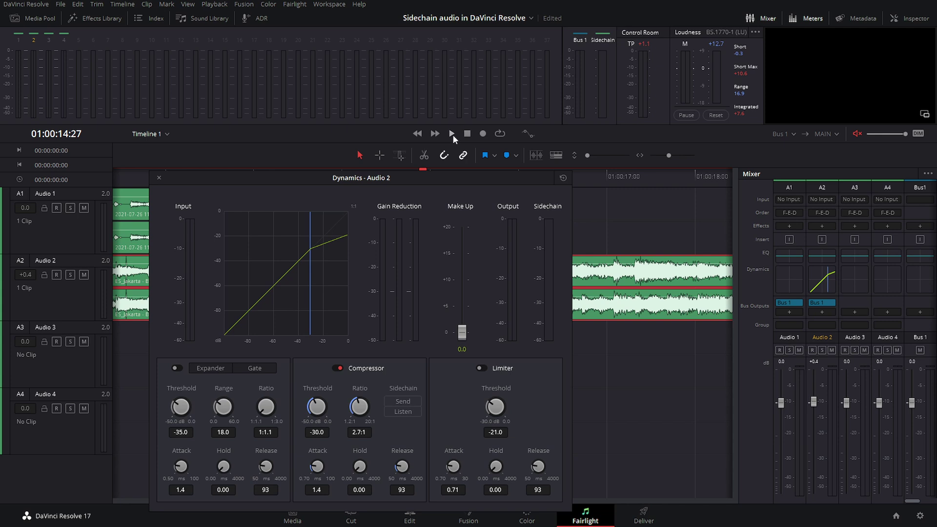
# Raise Audio 2's compressor ratio to 14:1 during playback, then stop and rewind to the start
pyautogui.click(453, 135)
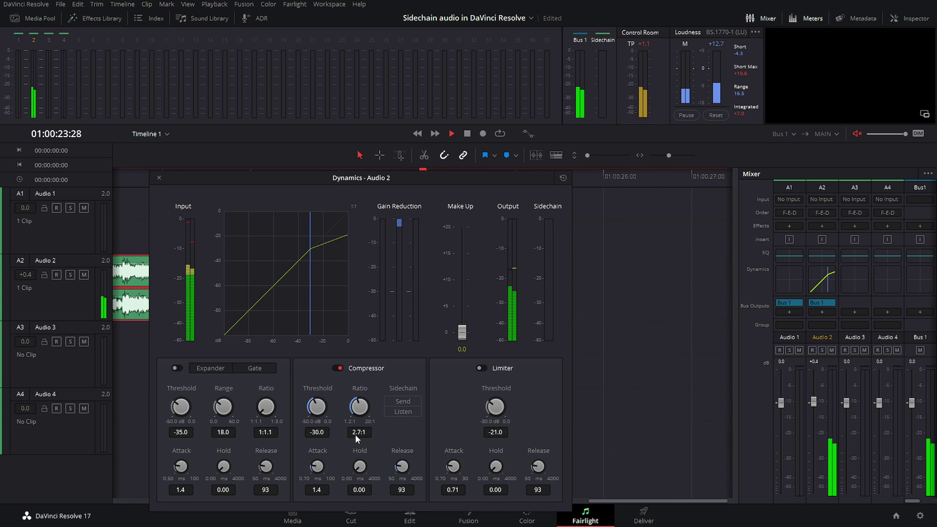
pyautogui.moveTo(371, 407); pyautogui.dragTo(414, 410)
pyautogui.click(417, 133)
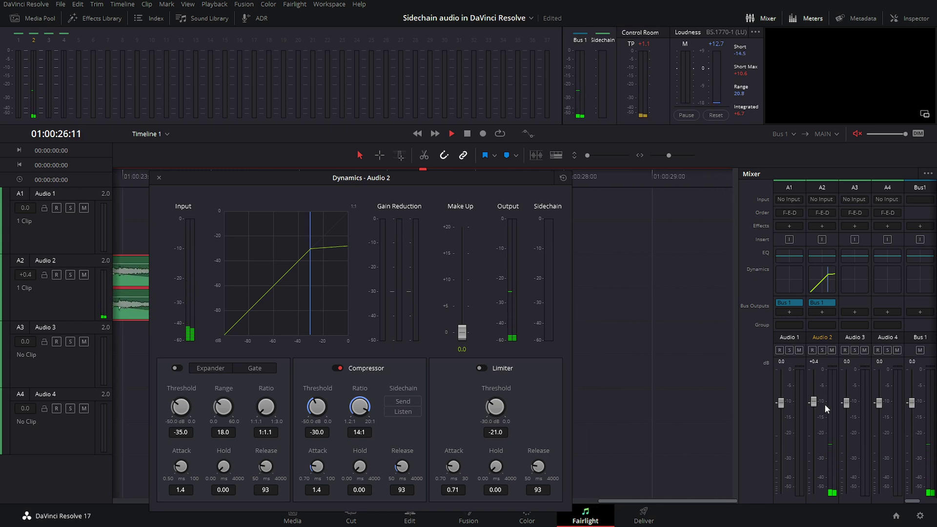
pyautogui.click(468, 133)
pyautogui.click(418, 134)
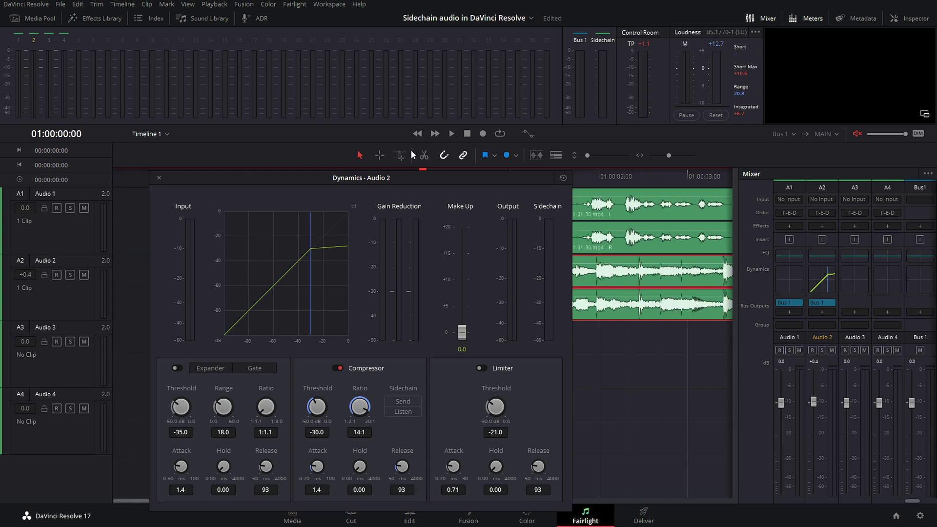
pyautogui.moveTo(323, 181); pyautogui.dragTo(296, 91)
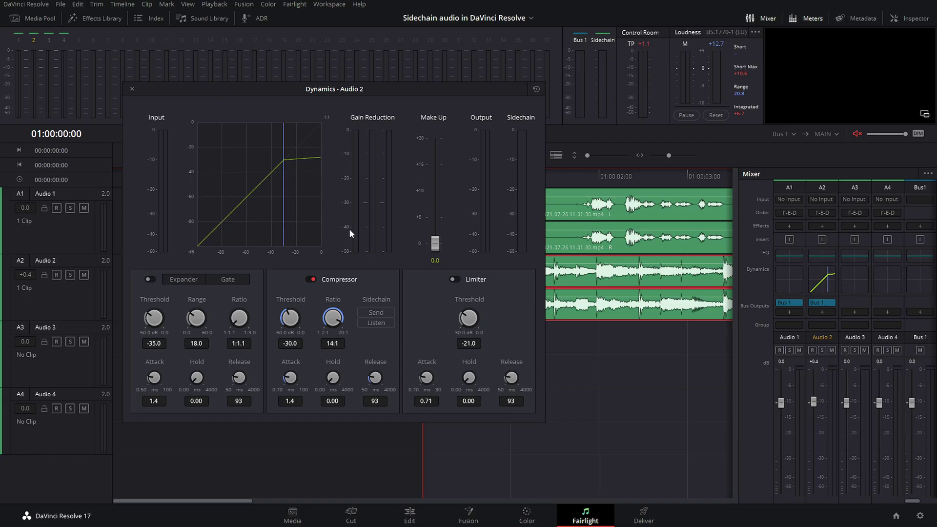
pyautogui.moveTo(356, 87); pyautogui.dragTo(433, 97)
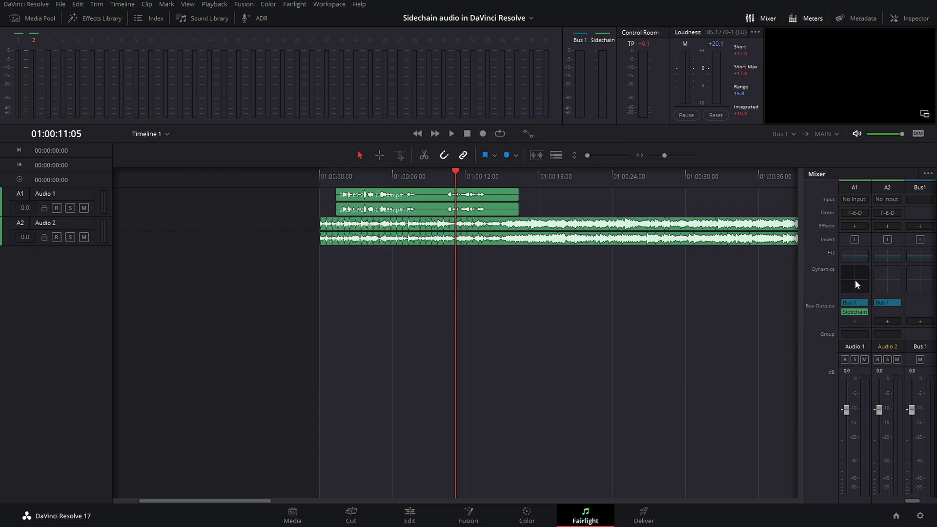
# Check Audio 1's Sidechain Send, then set Audio 2's compressor to Sidechain Listen and switch it on
pyautogui.doubleClick(854, 282)
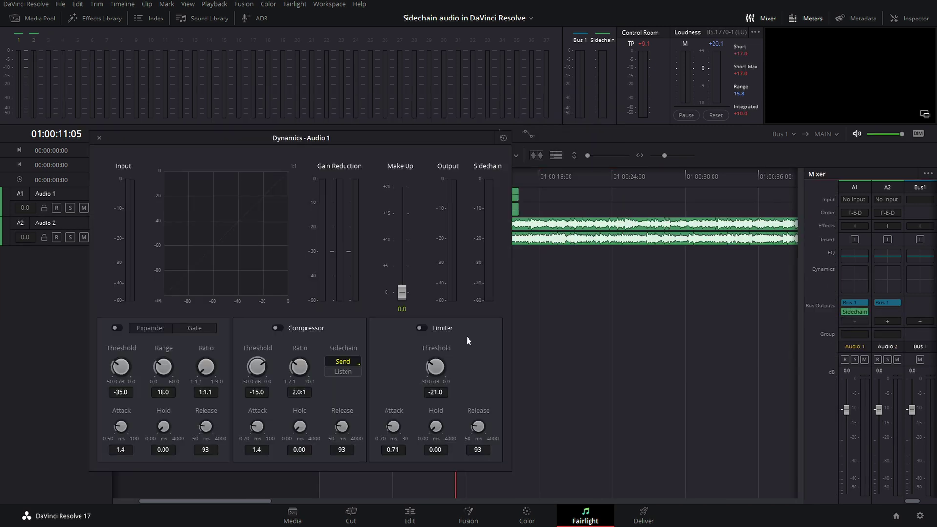
pyautogui.click(99, 138)
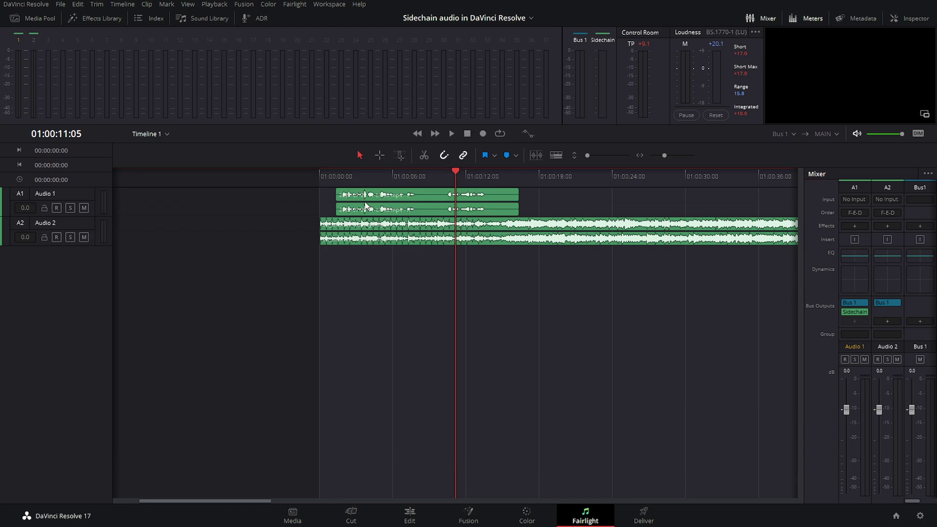
pyautogui.doubleClick(876, 274)
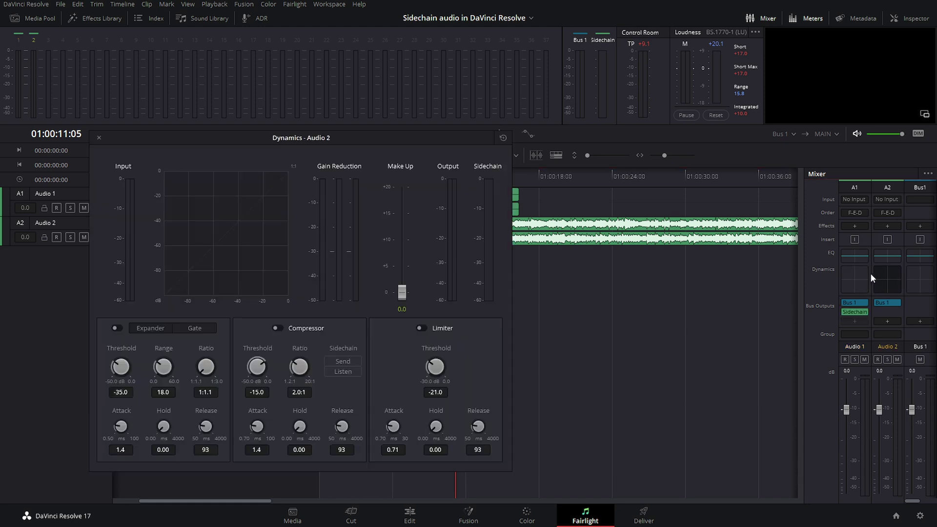
pyautogui.moveTo(351, 145); pyautogui.dragTo(427, 121)
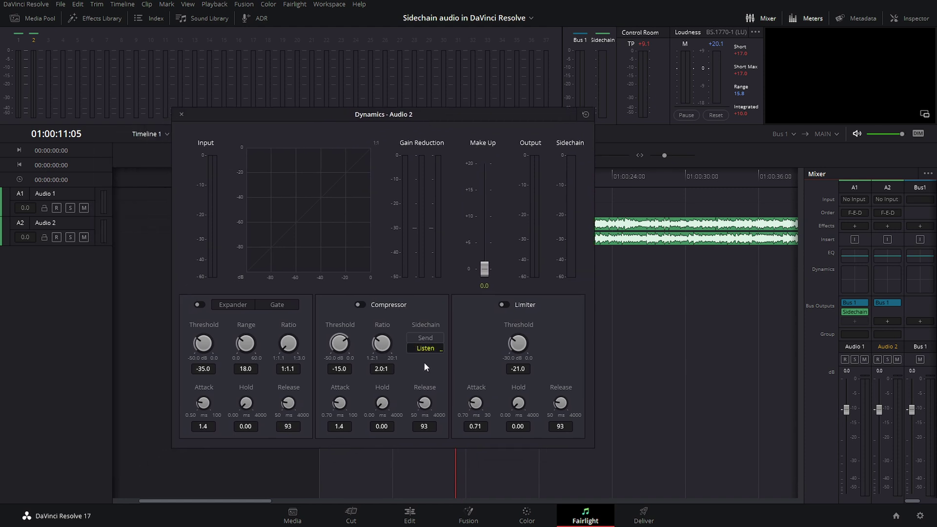
pyautogui.click(360, 304)
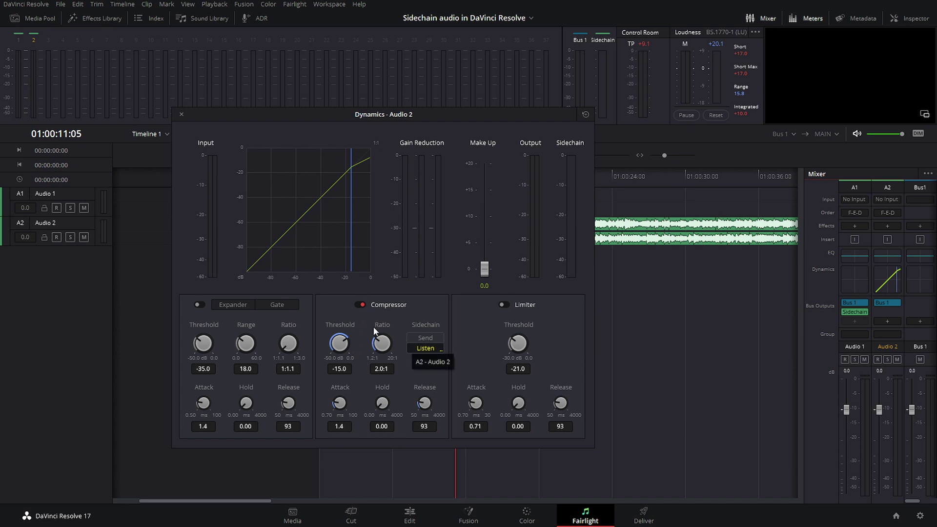
# Move the dynamics window off the timeline and play from the start
pyautogui.moveTo(375, 117); pyautogui.dragTo(541, 356)
pyautogui.press('Home')
pyautogui.press('space')
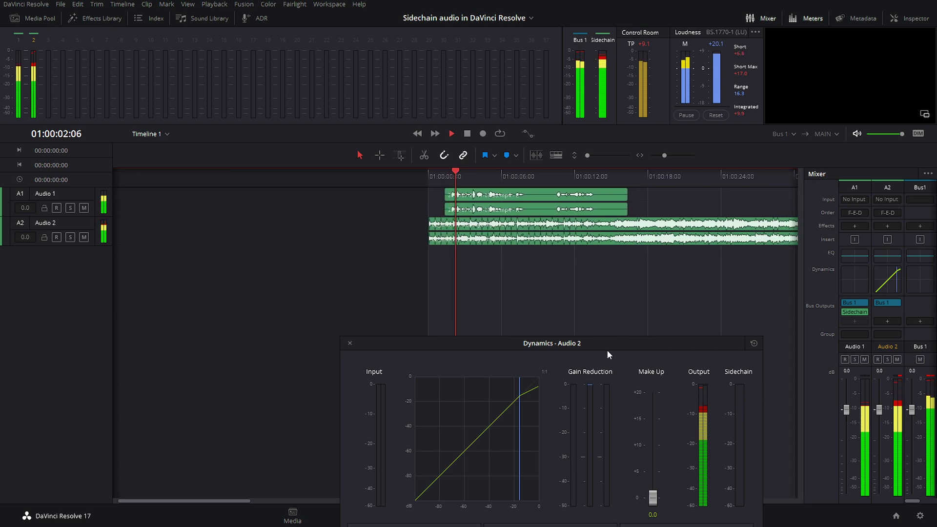
# Lower the Audio 2 compressor threshold toward -17.0 dB and replay from the timeline start
pyautogui.moveTo(607, 348); pyautogui.dragTo(371, 95)
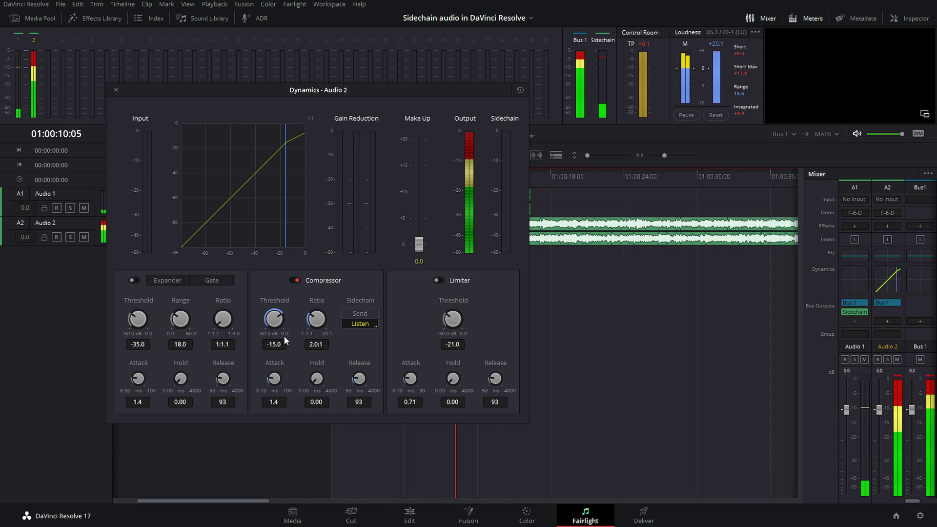
pyautogui.moveTo(272, 323); pyautogui.dragTo(203, 359)
pyautogui.moveTo(223, 94); pyautogui.dragTo(348, 257)
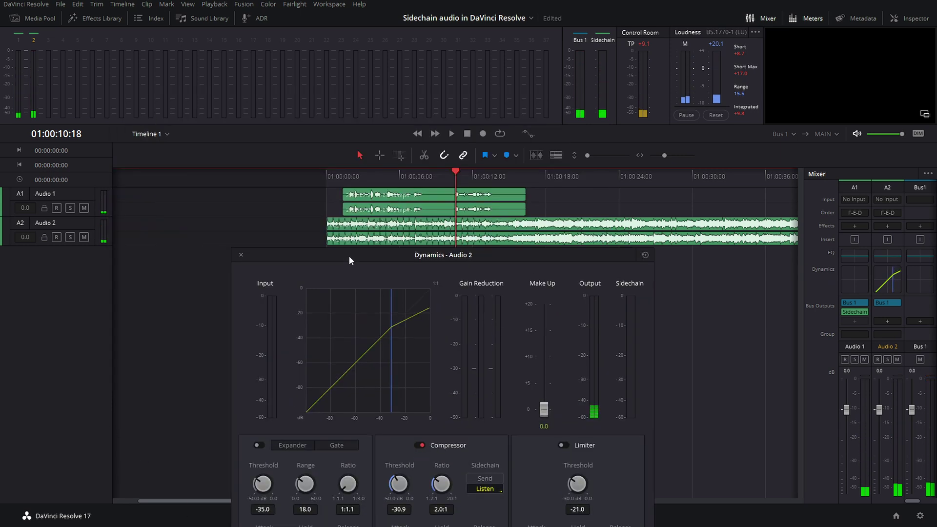
pyautogui.press('Home')
pyautogui.press('space')
# Lengthen the compressor hold to 154 ms and replay from the start to audition the ducking
pyautogui.moveTo(485, 256); pyautogui.dragTo(345, 78)
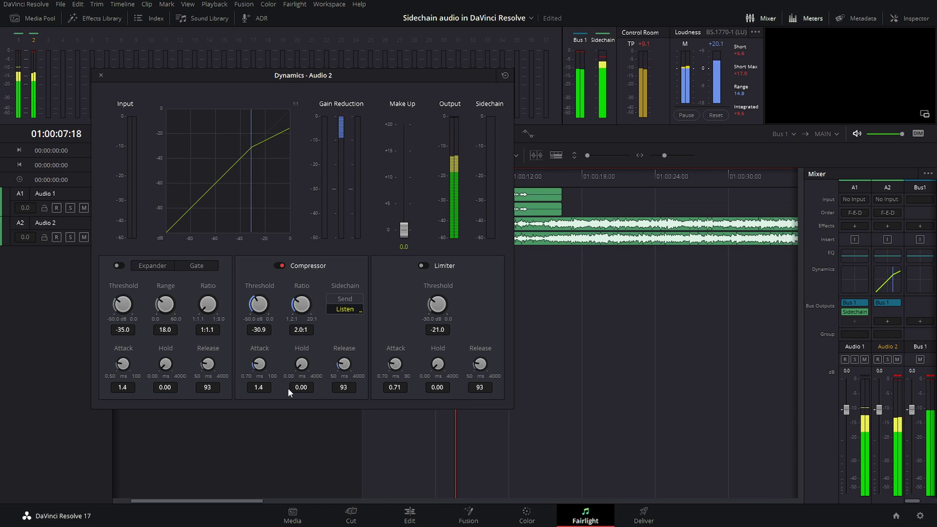
pyautogui.moveTo(309, 362); pyautogui.dragTo(320, 369)
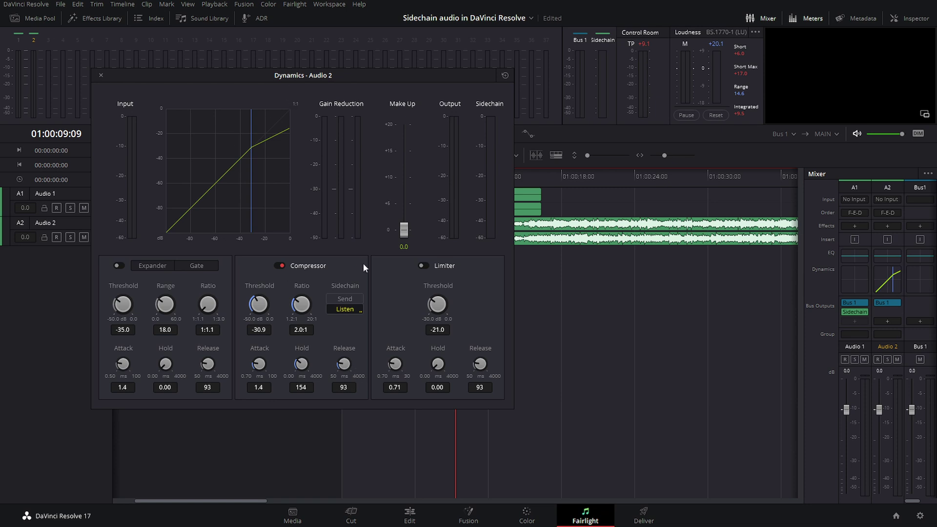
pyautogui.moveTo(365, 71); pyautogui.dragTo(425, 134)
pyautogui.press('Home')
pyautogui.press('space')
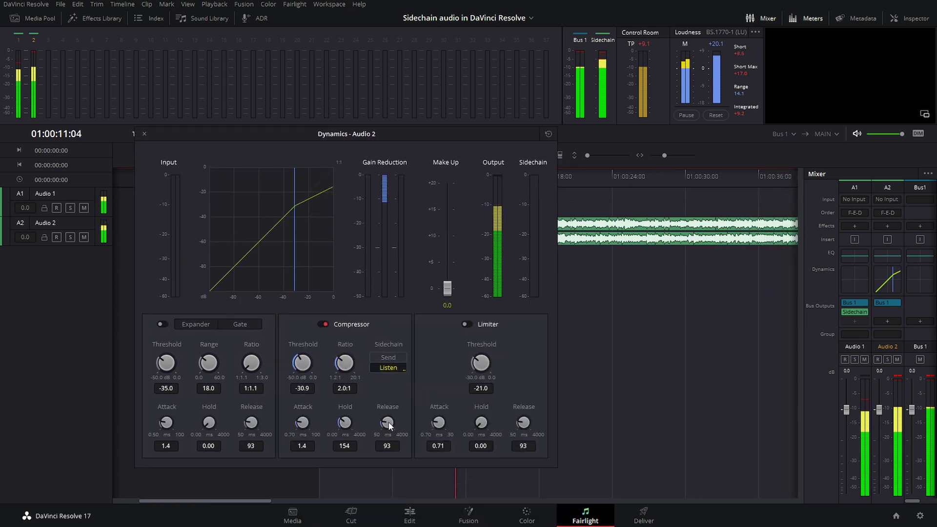
# Raise the Audio 2 compressor release and hold to 209 ms and jump back to the start
pyautogui.scroll(5, 393, 425)
pyautogui.scroll(2, 397, 427)
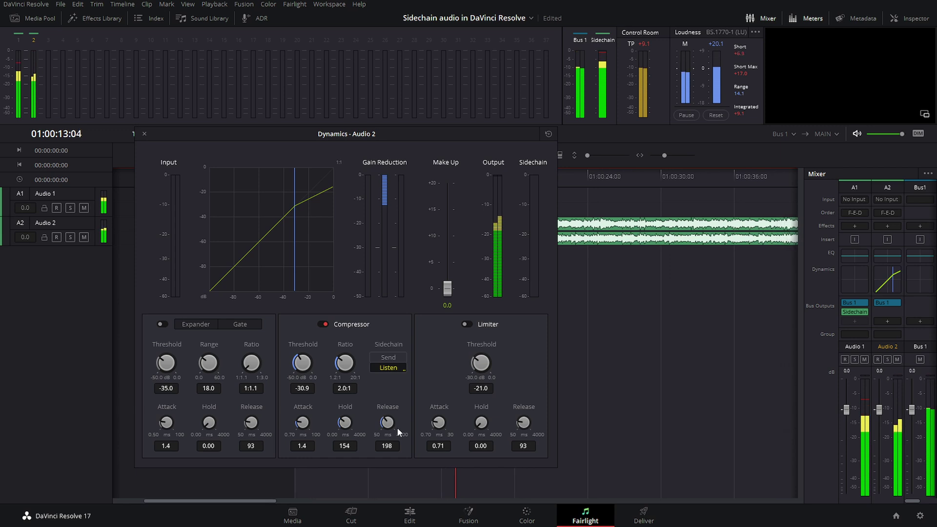
pyautogui.scroll(2, 351, 426)
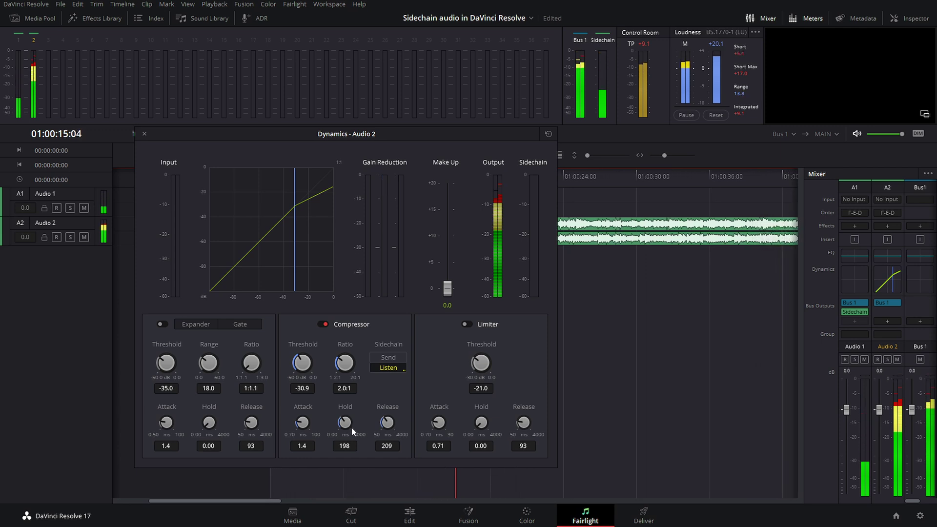
pyautogui.moveTo(387, 136); pyautogui.dragTo(413, 243)
pyautogui.press('Home')
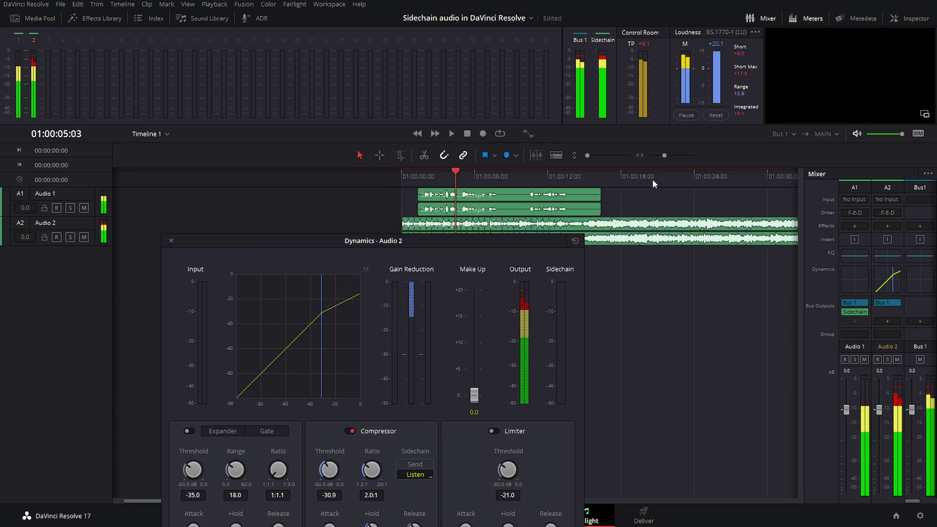
# Ease the compressor ratio down to 1.6:1, stop playback and zoom the timeline in around the playhead
pyautogui.moveTo(487, 241); pyautogui.dragTo(320, 47)
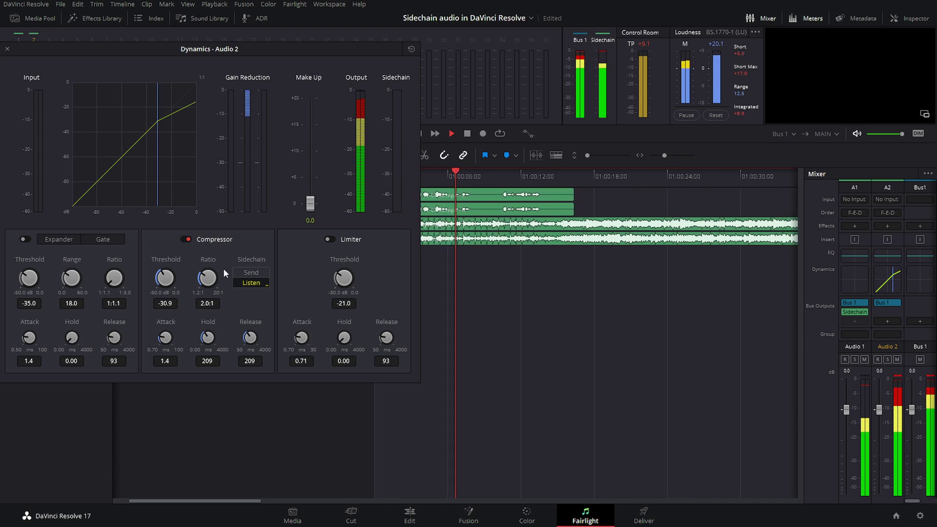
pyautogui.moveTo(208, 278); pyautogui.dragTo(209, 279)
pyautogui.scroll(-1, 206, 281)
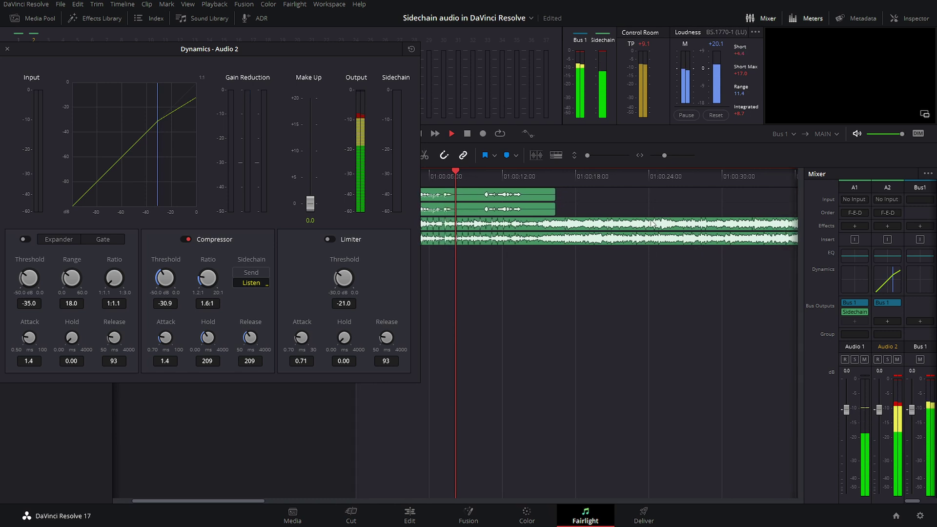
pyautogui.press('space')
pyautogui.press('space')
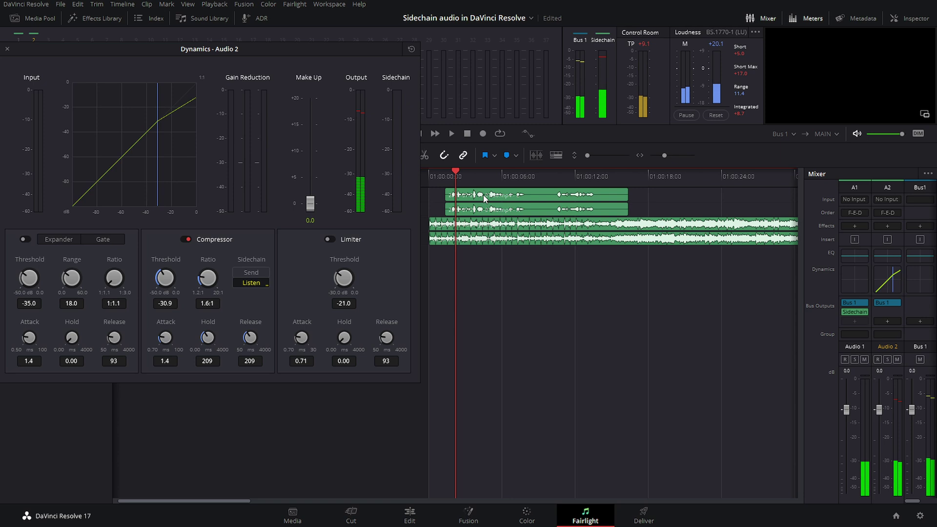
pyautogui.moveTo(663, 156); pyautogui.dragTo(670, 156)
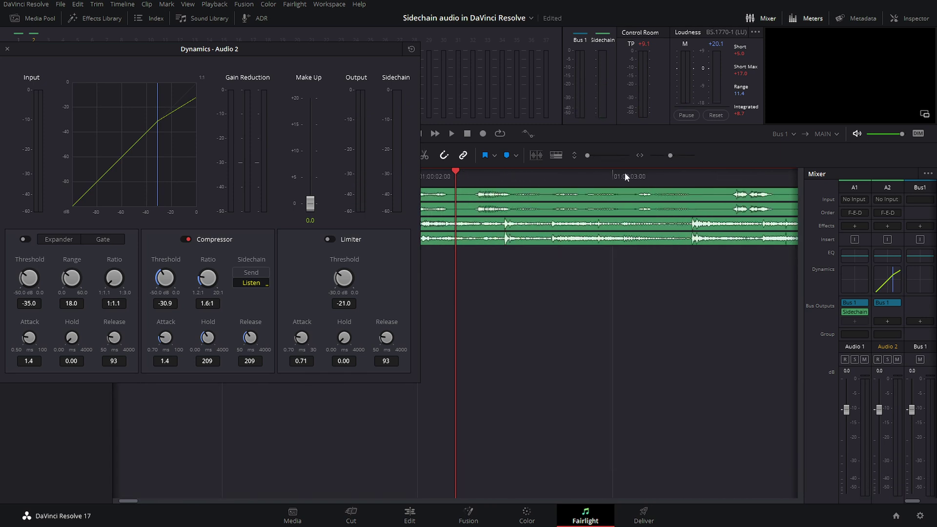
# Make the tracks taller and review playback around the Audio 1 voice clip
pyautogui.moveTo(587, 155); pyautogui.dragTo(598, 157)
pyautogui.press('space')
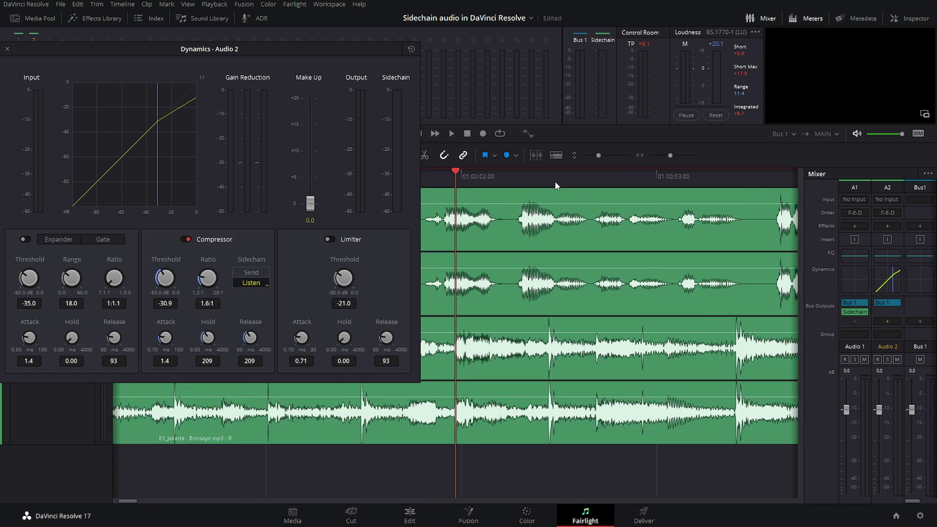
pyautogui.press('space')
pyautogui.click(661, 189)
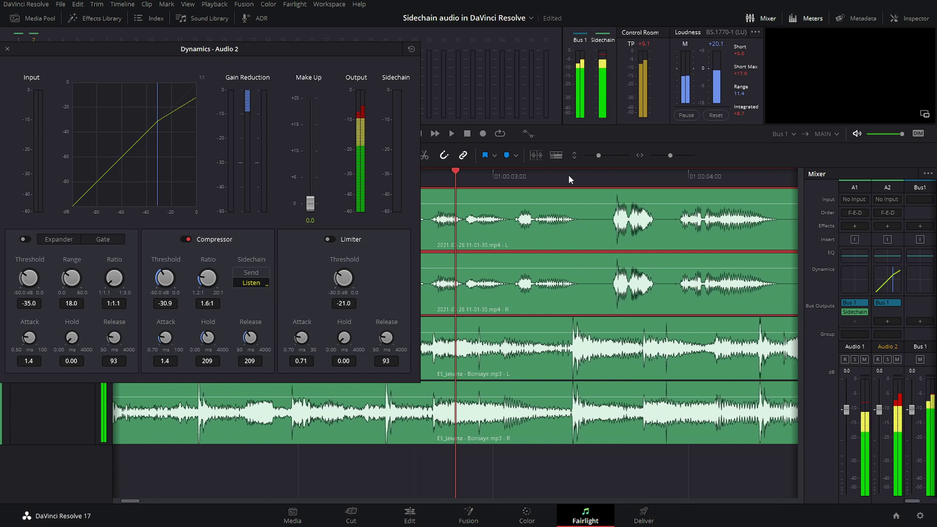
pyautogui.press('space')
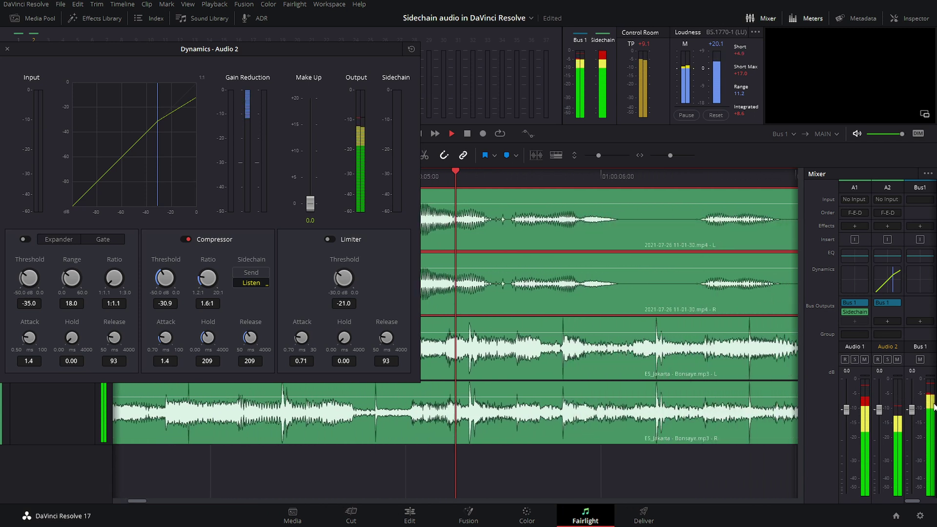
pyautogui.press('space')
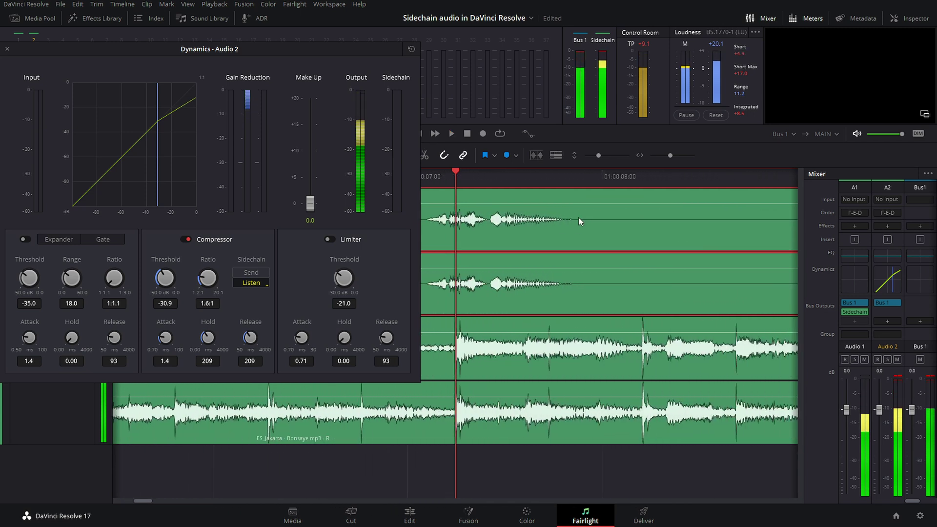
pyautogui.press('j')
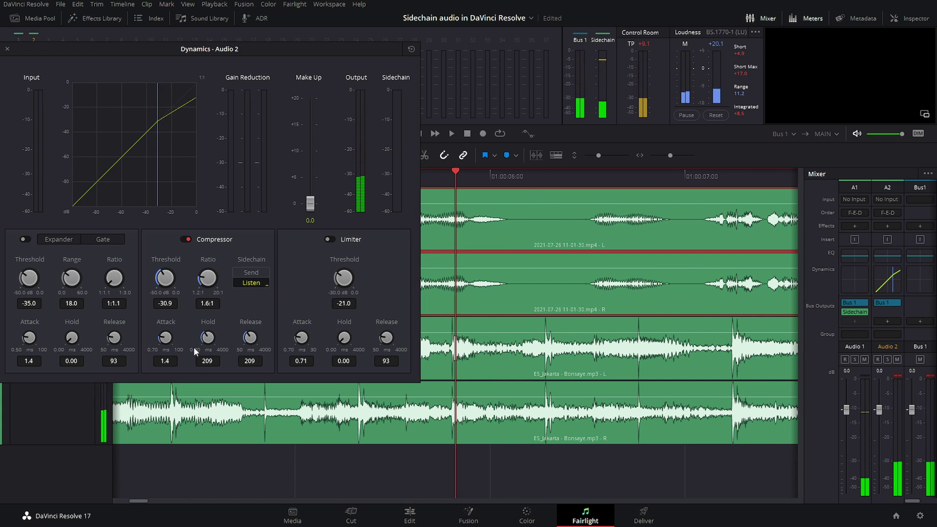
# Raise the Audio 2 compressor hold to 475 ms and listen to the result
pyautogui.moveTo(214, 343); pyautogui.dragTo(348, 295)
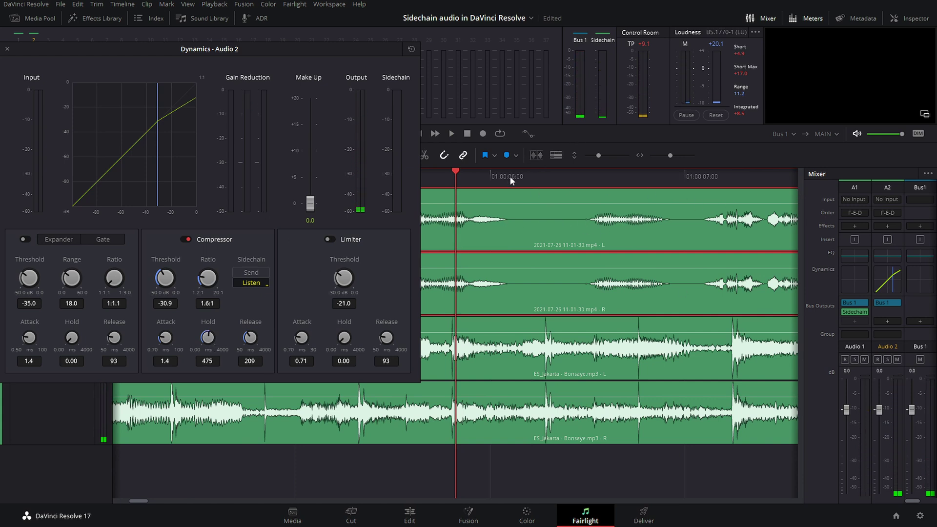
pyautogui.press('j')
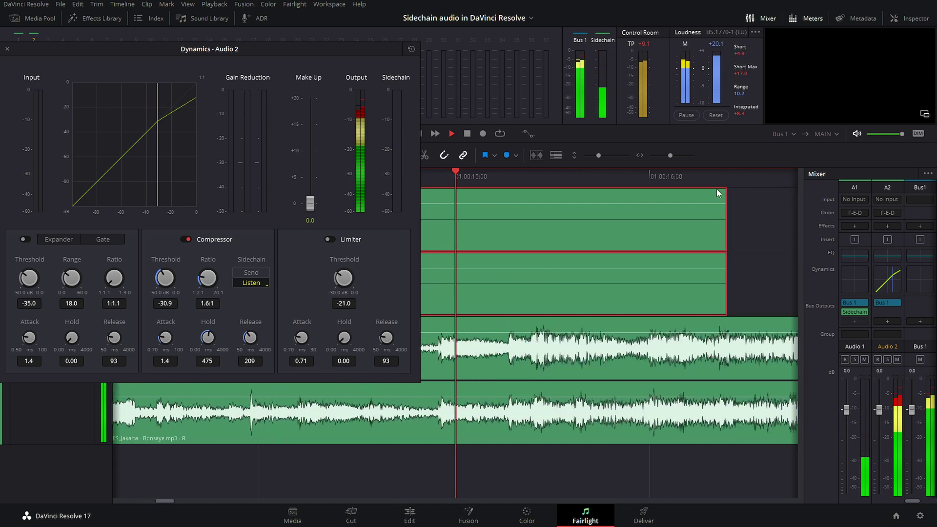
pyautogui.moveTo(327, 54); pyautogui.dragTo(420, 63)
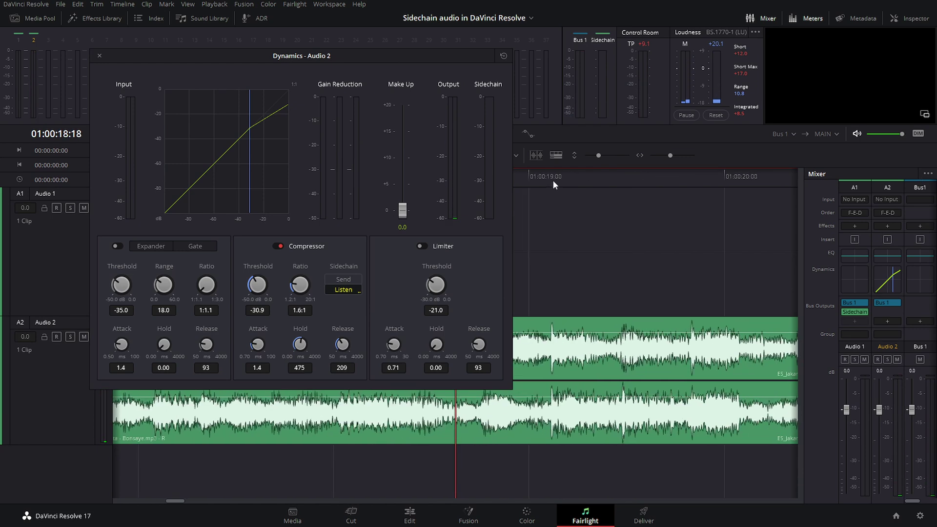
pyautogui.press('space')
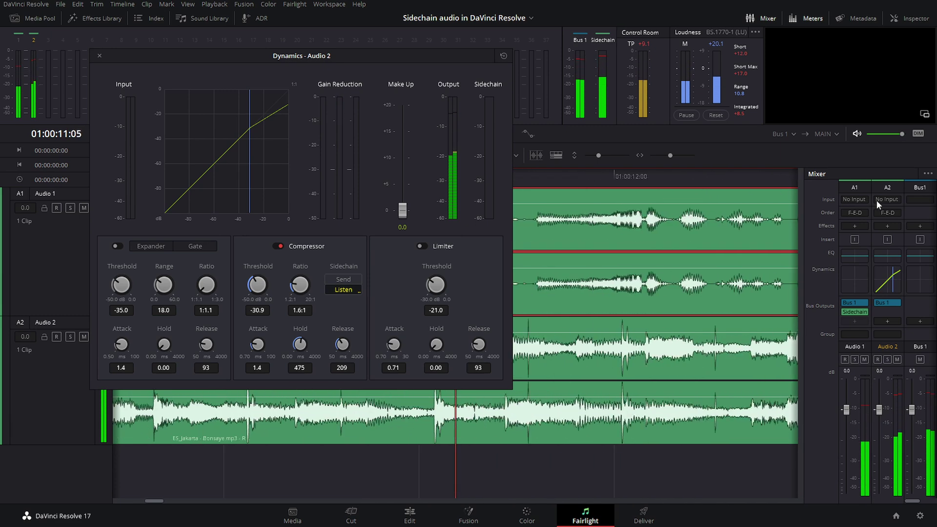
# Set the threshold to -50 dB with a 20:1 ratio, close the window, and replay from the start
pyautogui.moveTo(240, 282); pyautogui.dragTo(122, 303)
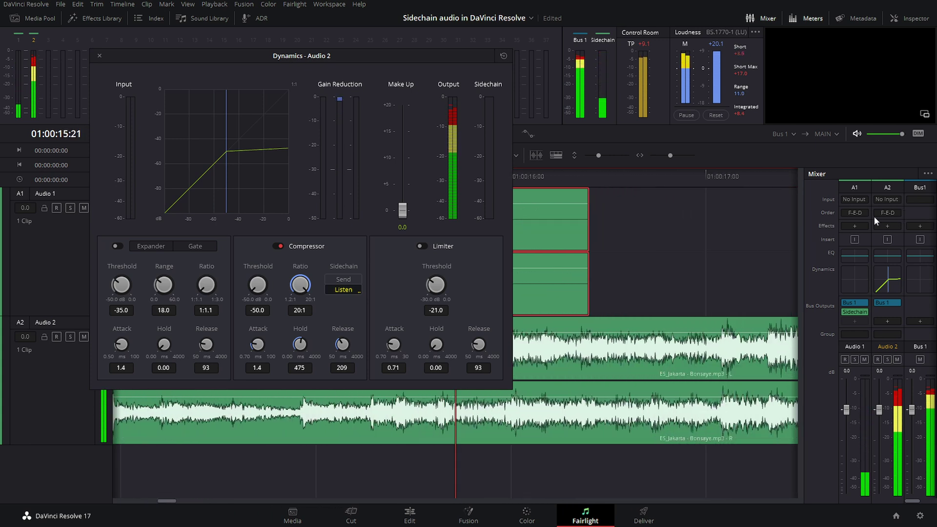
pyautogui.click(99, 55)
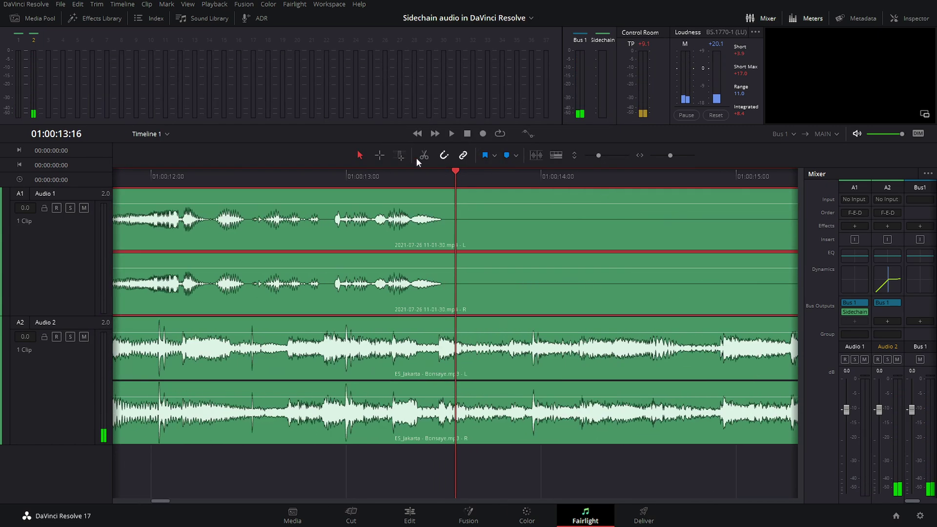
pyautogui.click(417, 134)
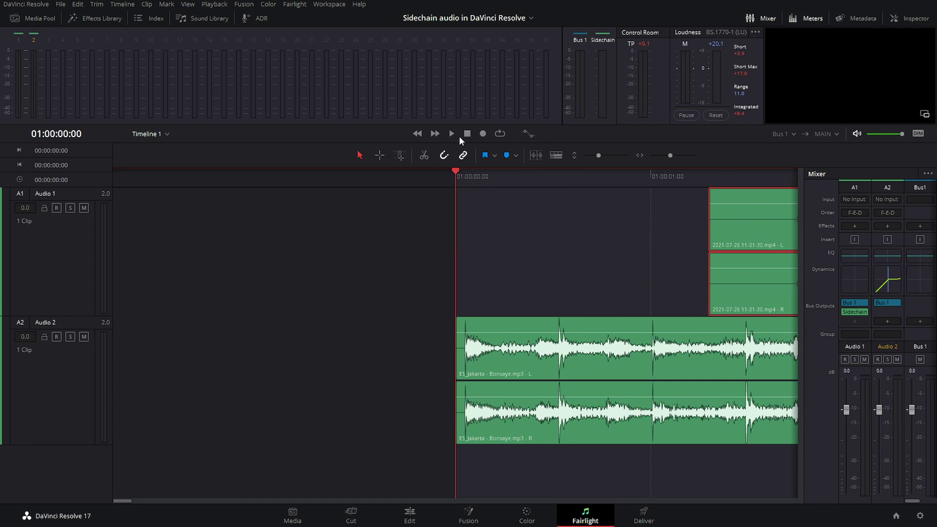
pyautogui.click(451, 133)
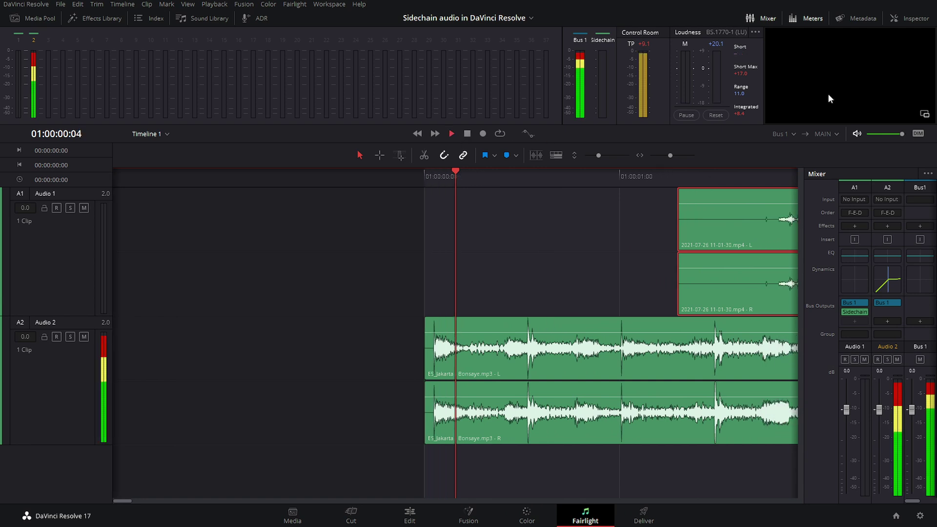
pyautogui.doubleClick(887, 278)
# Bring the Audio 2 compressor ratio down from 20:1 through 6.3:1 and 3.4:1 to 1.8:1
pyautogui.moveTo(482, 106); pyautogui.dragTo(197, 39)
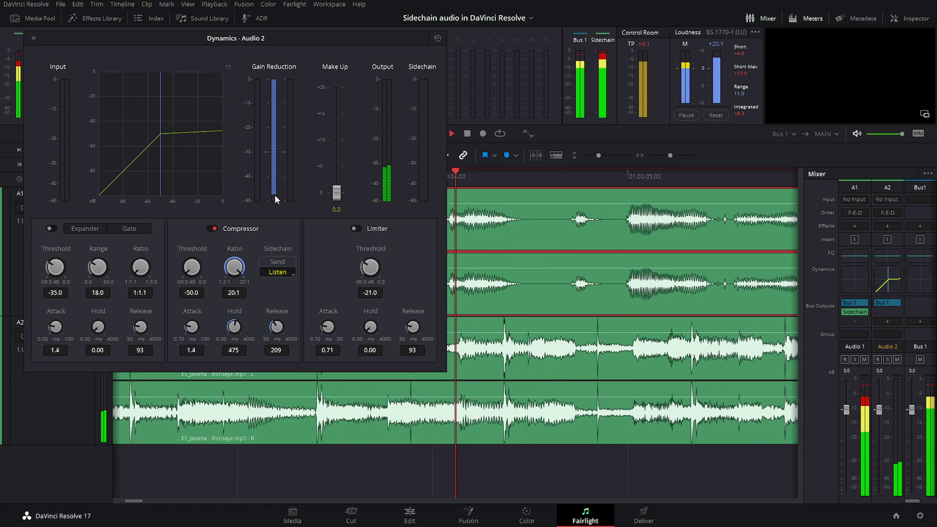
pyautogui.moveTo(234, 267); pyautogui.dragTo(206, 280)
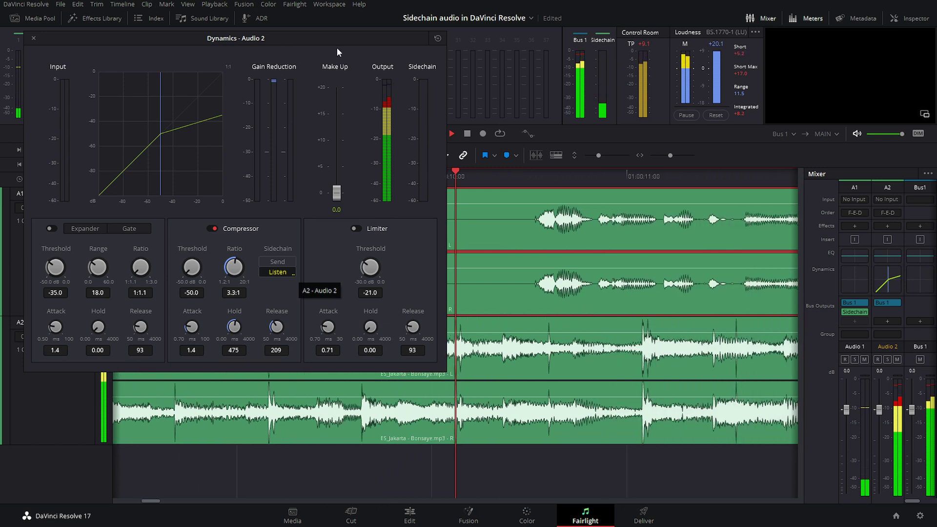
pyautogui.moveTo(336, 48); pyautogui.dragTo(332, 49)
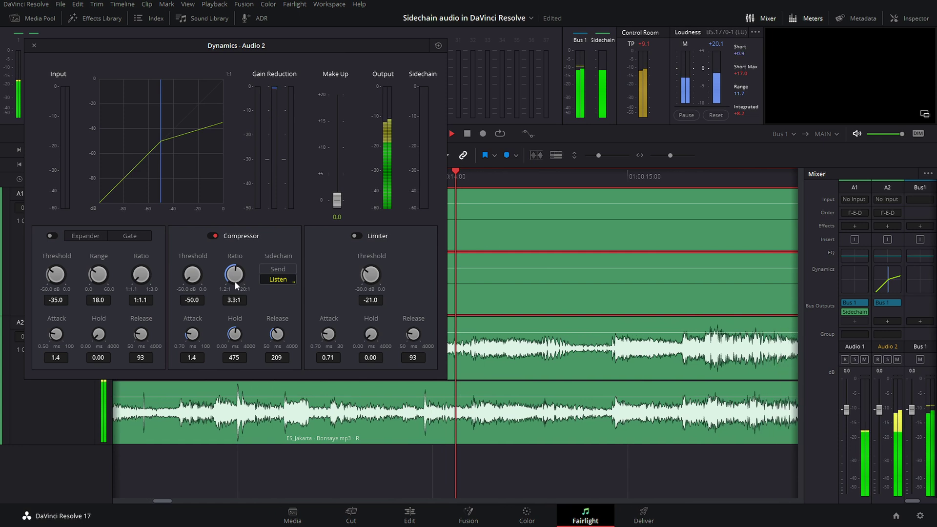
pyautogui.moveTo(229, 282); pyautogui.dragTo(206, 329)
pyautogui.moveTo(281, 76); pyautogui.dragTo(302, 211)
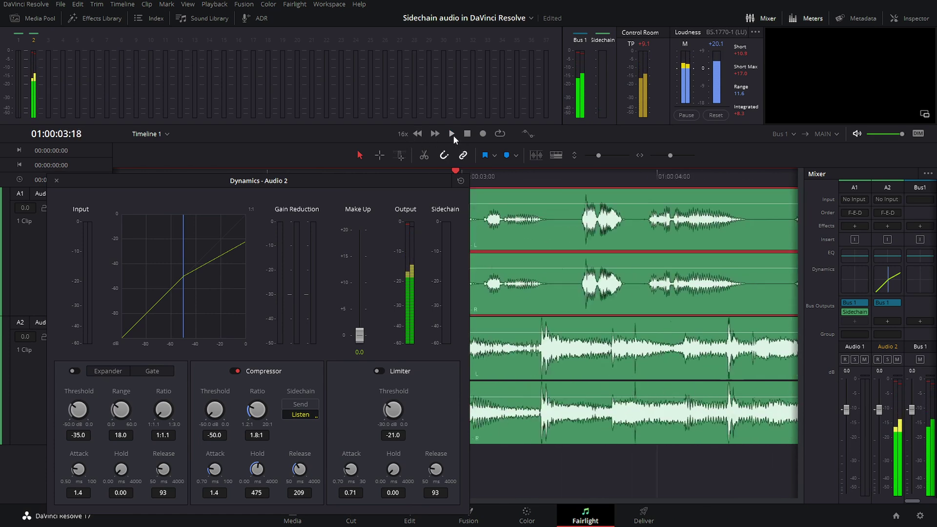
# Play from the start, close the Audio 2 dynamics window, and return to the Edit page
pyautogui.click(452, 134)
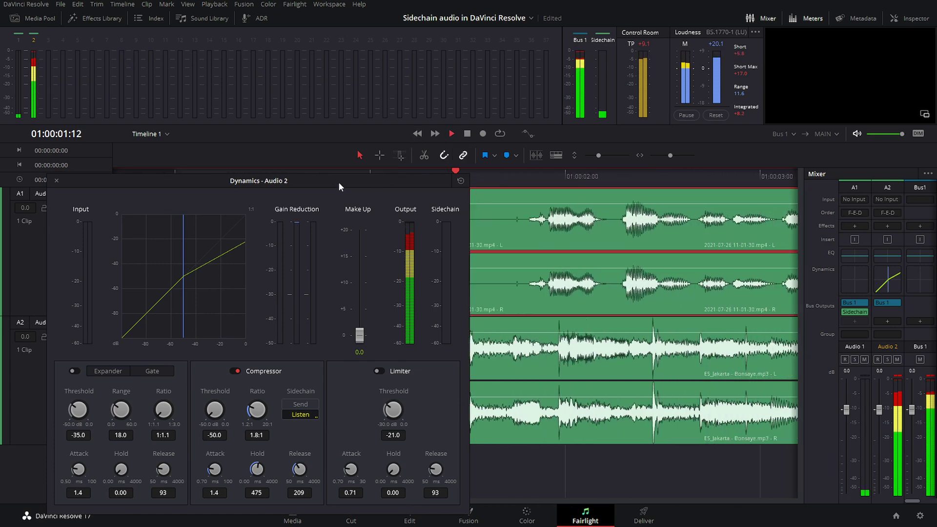
pyautogui.moveTo(338, 182); pyautogui.dragTo(347, 78)
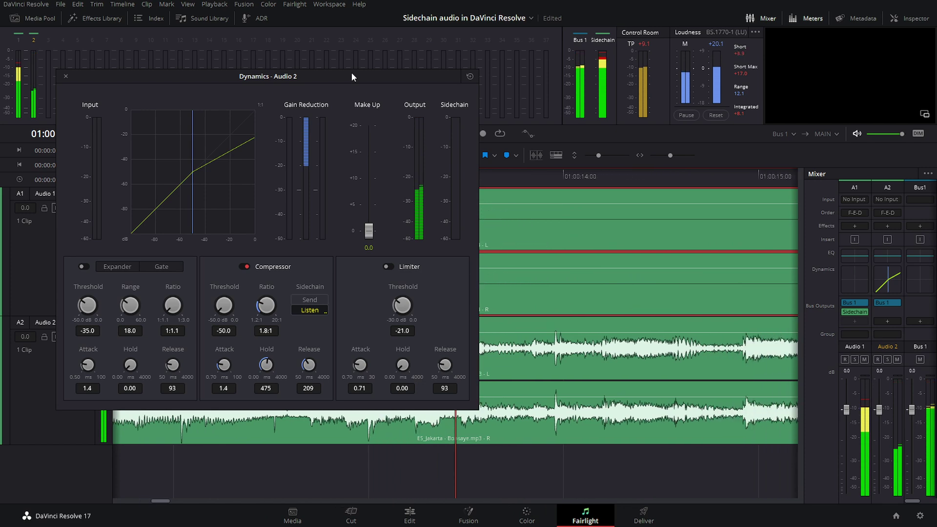
pyautogui.click(66, 77)
pyautogui.click(409, 517)
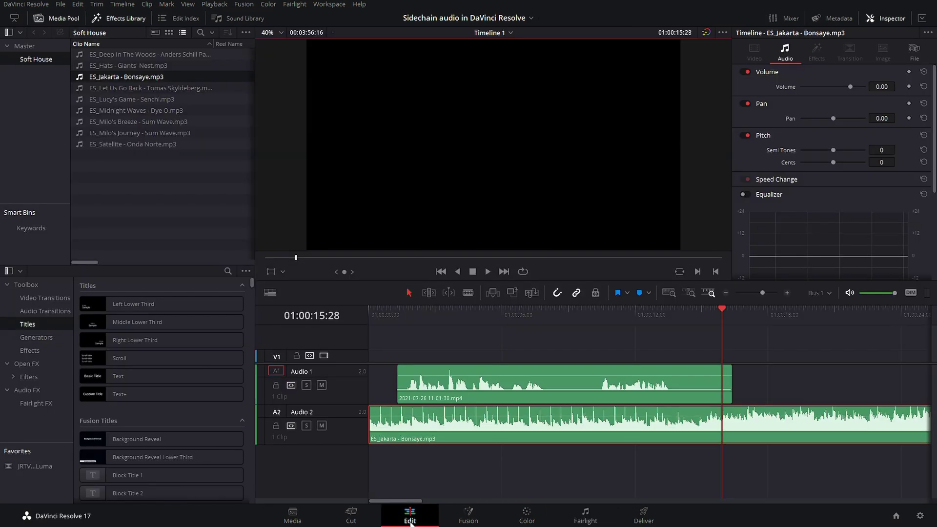
# Zoom the timeline out and Alt-drag a duplicate of the Audio 1 voice clip right after the original
pyautogui.click(725, 293)
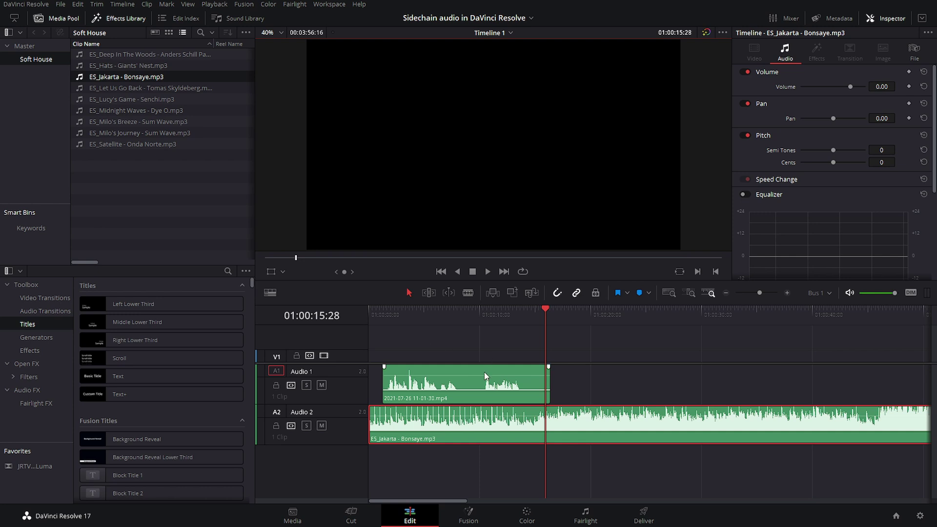
pyautogui.moveTo(504, 394); pyautogui.dragTo(596, 395)
pyautogui.press('Home')
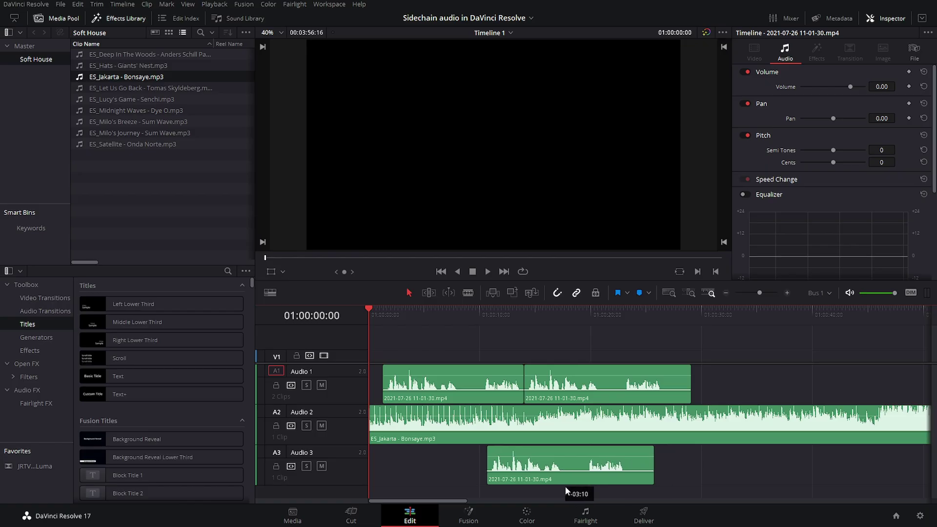
# Place the voice copy on Audio 3 and delete the leftover extra clip on Audio 1
pyautogui.moveTo(565, 486); pyautogui.dragTo(562, 481)
pyautogui.click(566, 391)
pyautogui.press('Delete')
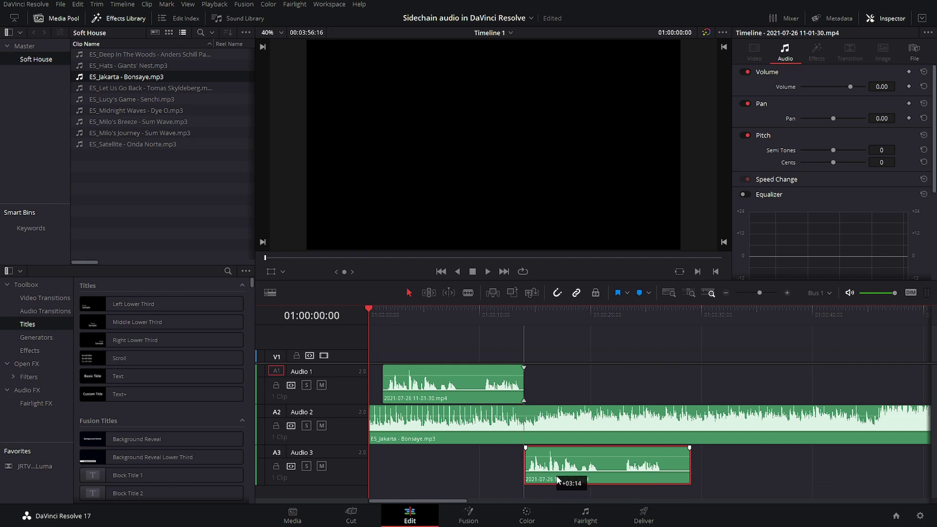
# On the Fairlight page, shorten the tracks, zoom out, and widen the mixer to show Audio 3
pyautogui.click(584, 522)
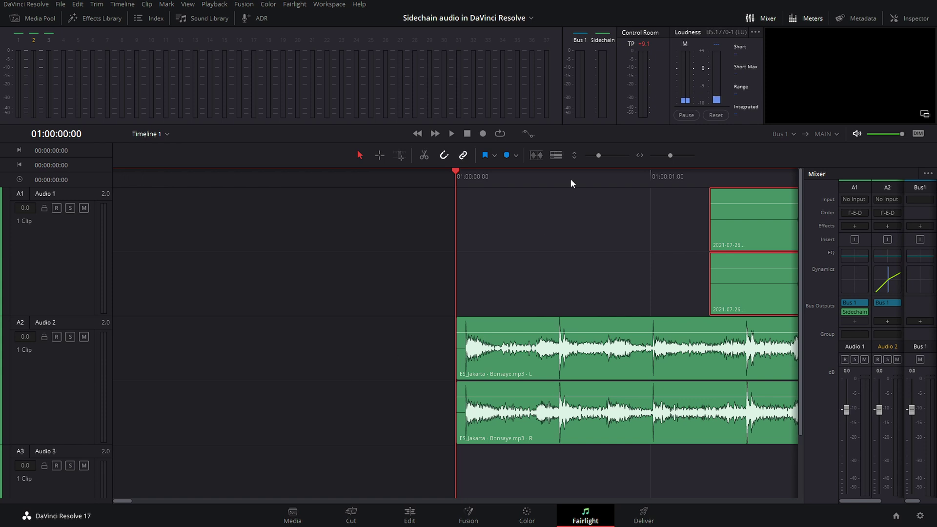
pyautogui.moveTo(597, 155); pyautogui.dragTo(591, 156)
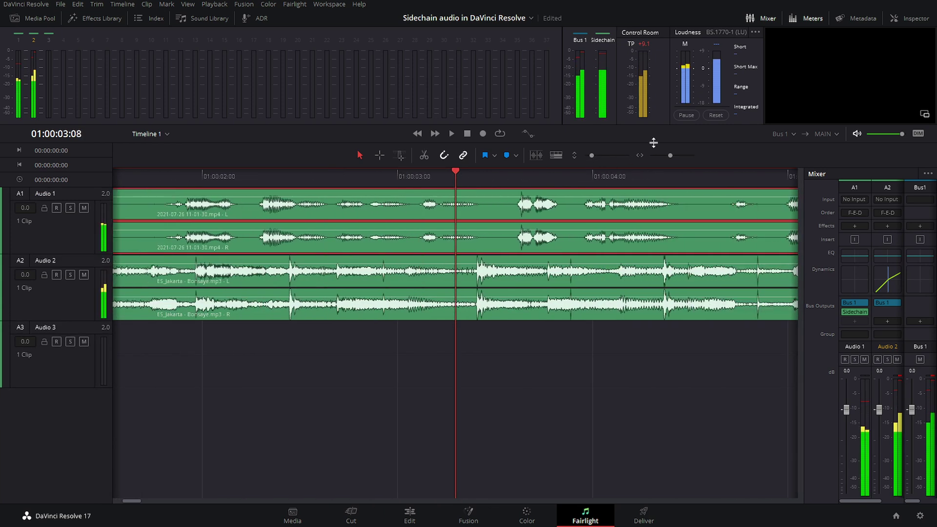
pyautogui.moveTo(670, 156); pyautogui.dragTo(662, 157)
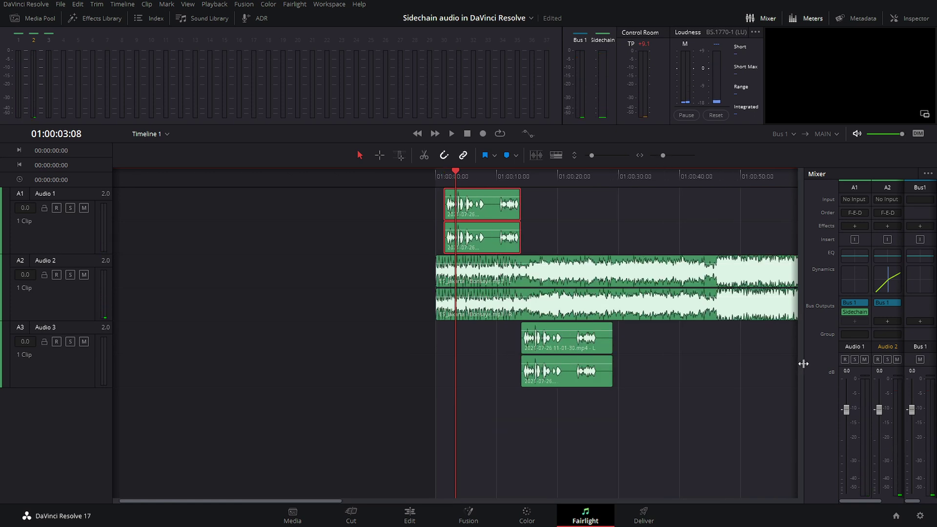
pyautogui.moveTo(803, 364); pyautogui.dragTo(679, 375)
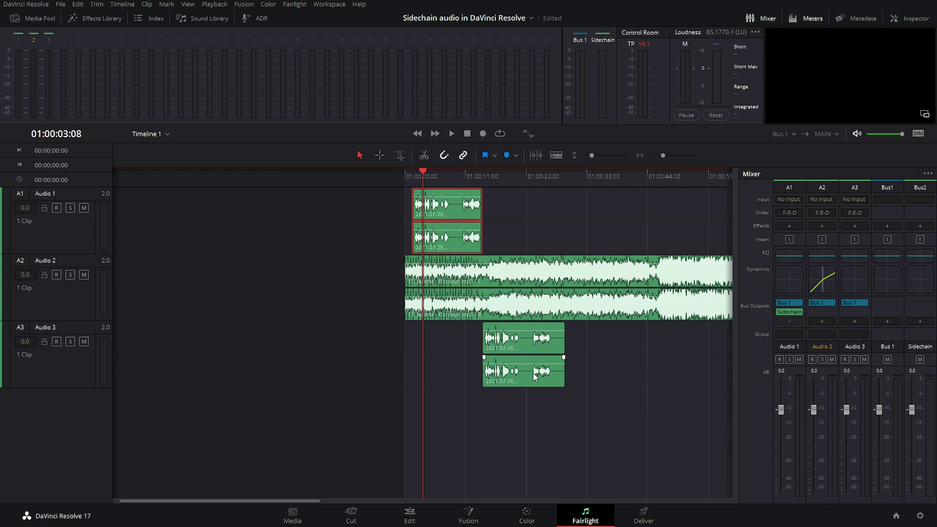
# Enable Sidechain Send on Audio 3, replay the mix, and switch on Bus 1's compressor
pyautogui.doubleClick(847, 286)
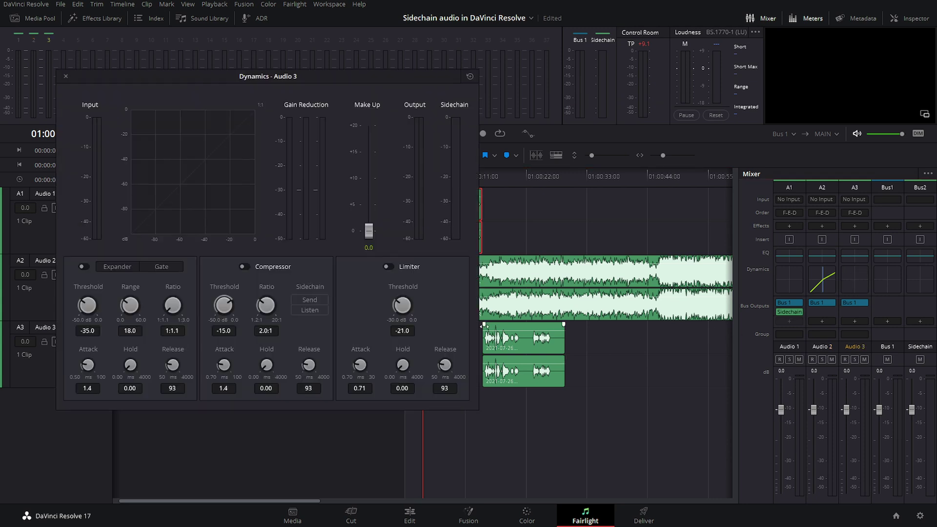
pyautogui.click(66, 76)
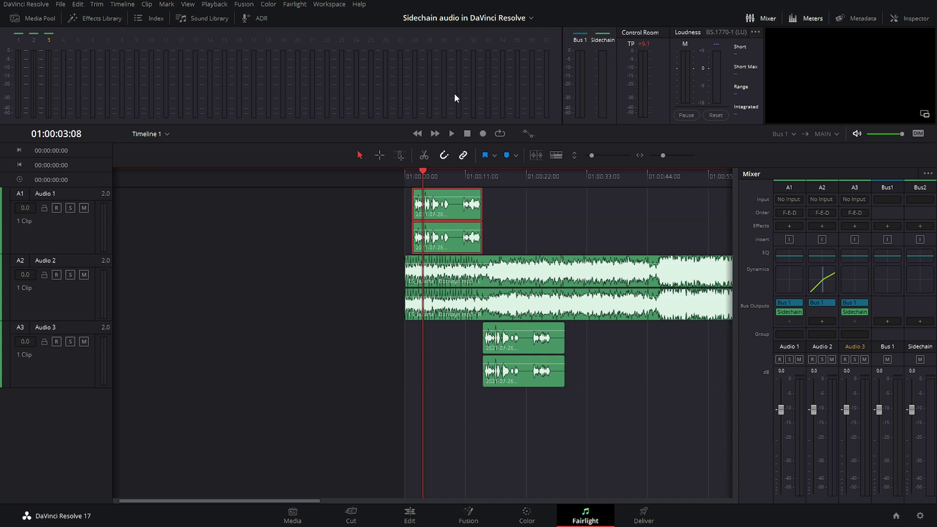
pyautogui.click(421, 134)
pyautogui.click(451, 134)
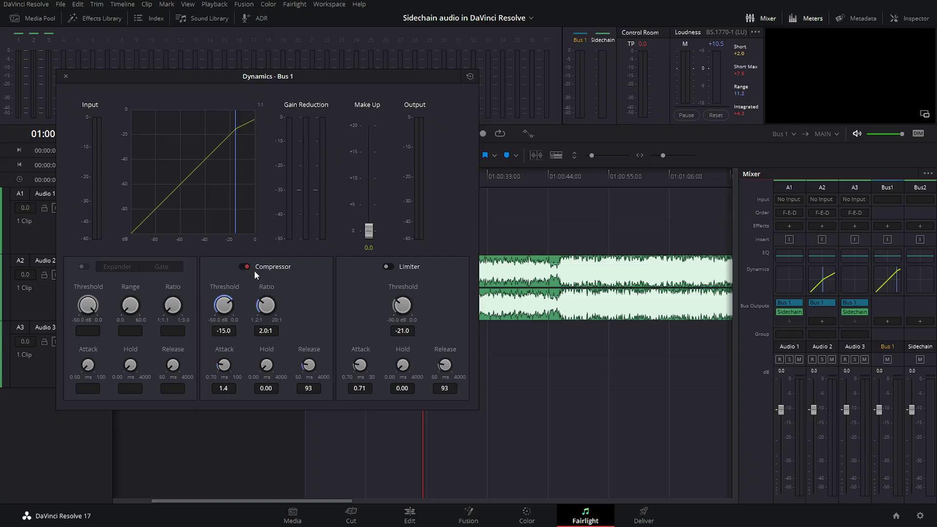
pyautogui.click(66, 77)
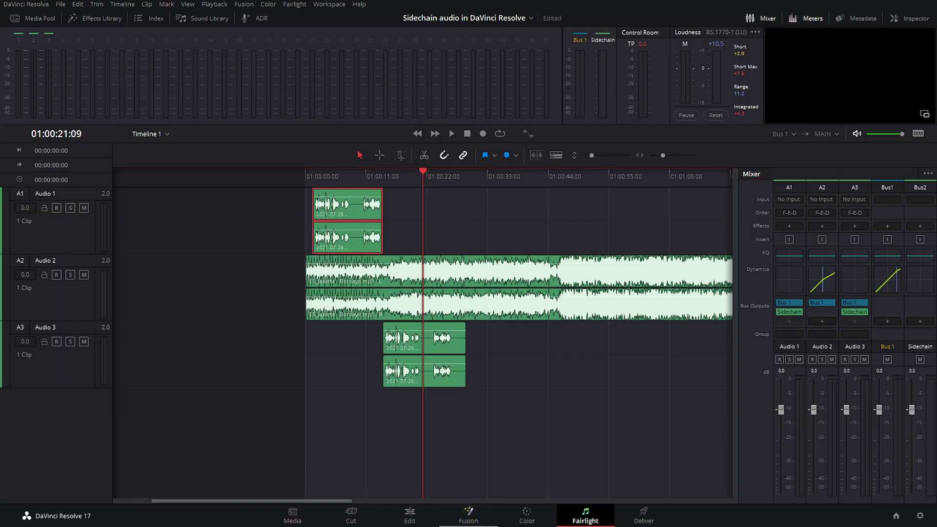
# Add ES_Satellite - Onda Norte on a new Audio 4 track and cut the Jakarta music at the playhead
pyautogui.click(420, 521)
pyautogui.moveTo(105, 147); pyautogui.dragTo(721, 491)
pyautogui.moveTo(800, 492); pyautogui.dragTo(723, 490)
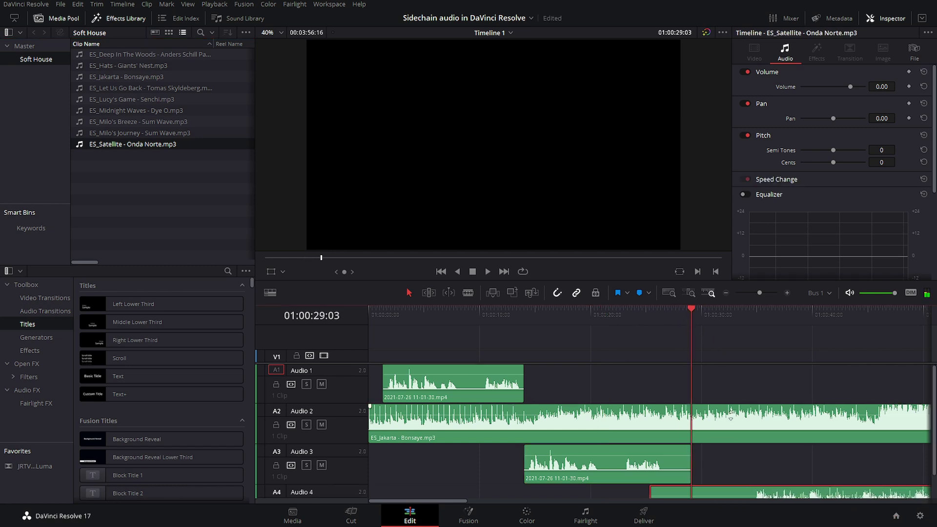
pyautogui.click(743, 435)
pyautogui.hotkey('shift', ']')
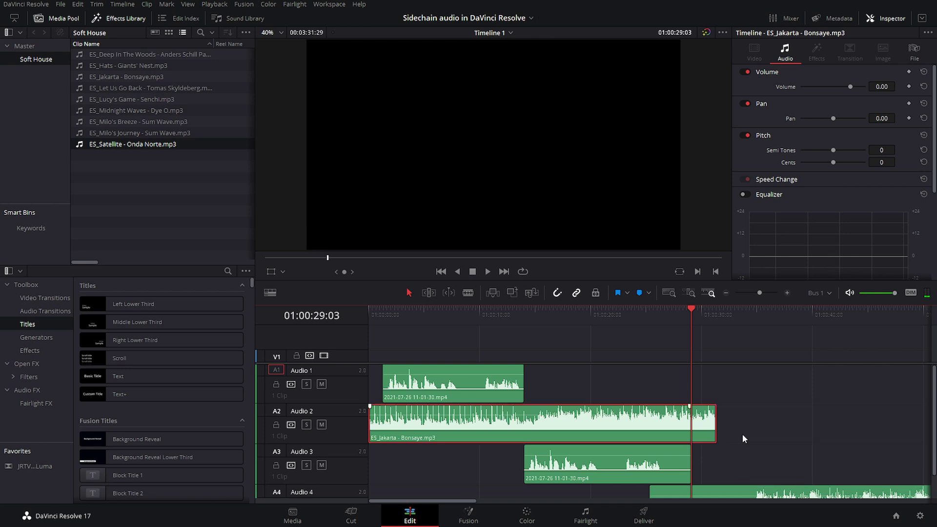
# Align ES_Satellite with the Audio 3 voice, shorten Jakarta, and fade Satellite in
pyautogui.moveTo(743, 498); pyautogui.dragTo(603, 487)
pyautogui.scroll(-1, 781, 387)
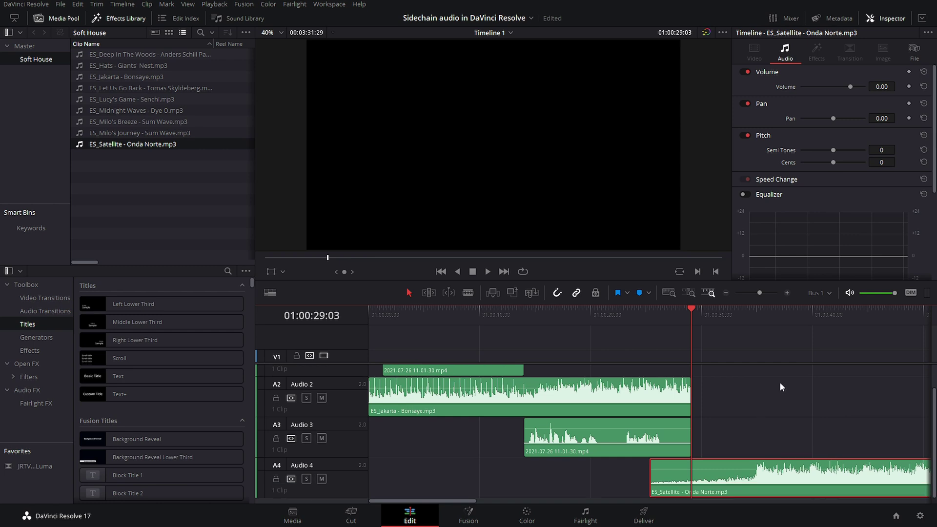
pyautogui.moveTo(782, 489); pyautogui.dragTo(689, 485)
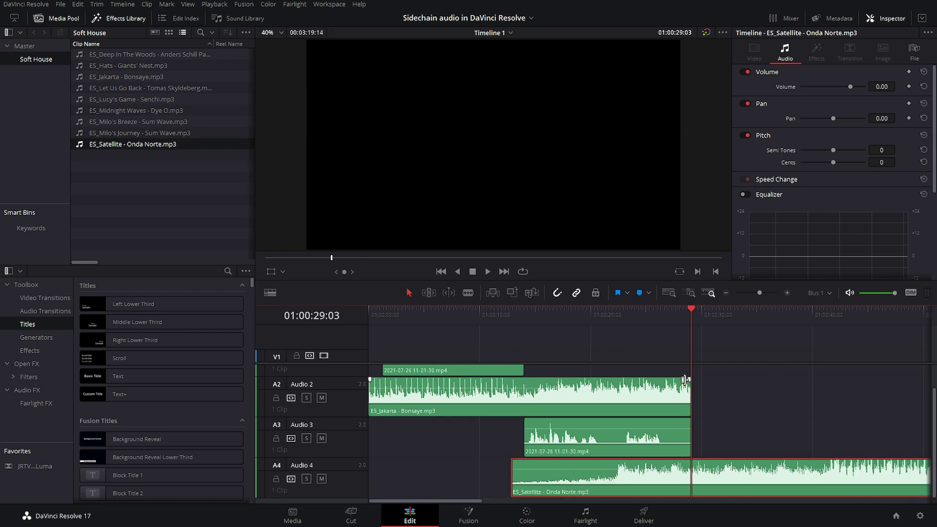
pyautogui.moveTo(688, 392); pyautogui.dragTo(639, 387)
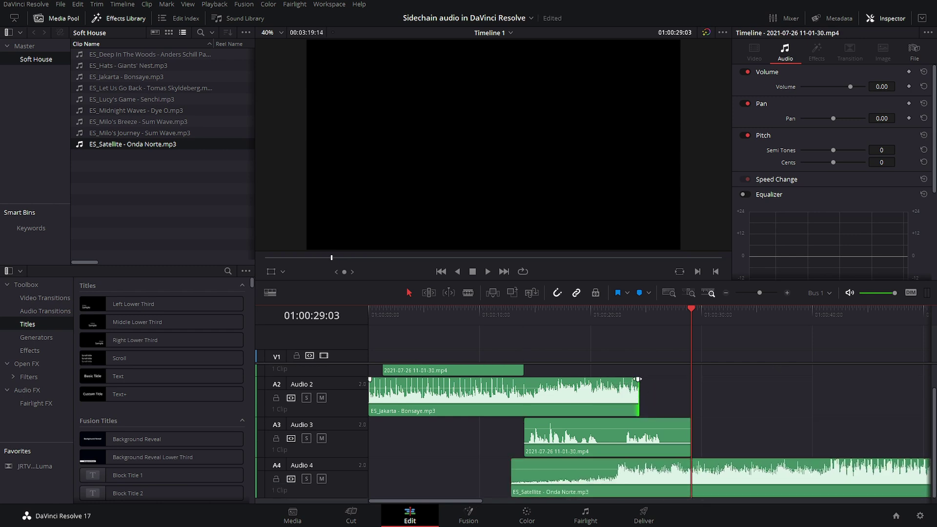
pyautogui.moveTo(512, 461); pyautogui.dragTo(684, 473)
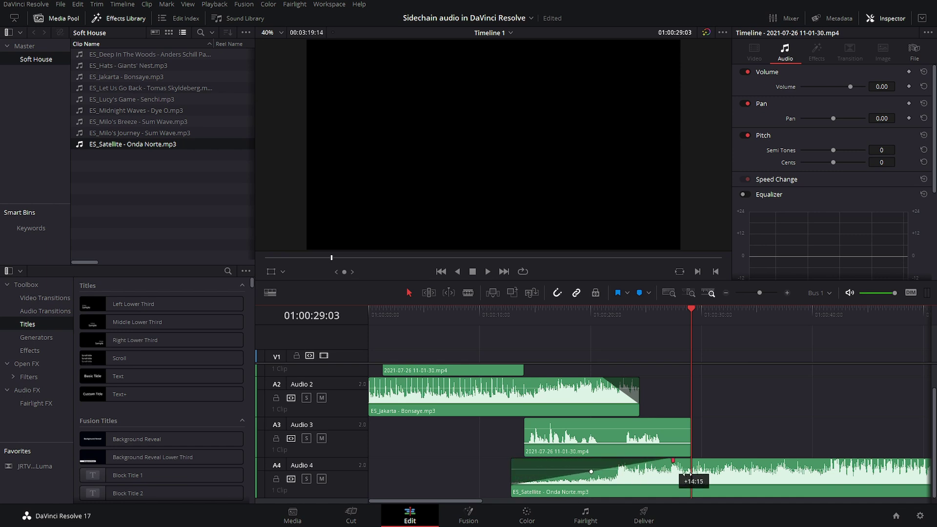
pyautogui.moveTo(509, 479); pyautogui.dragTo(523, 480)
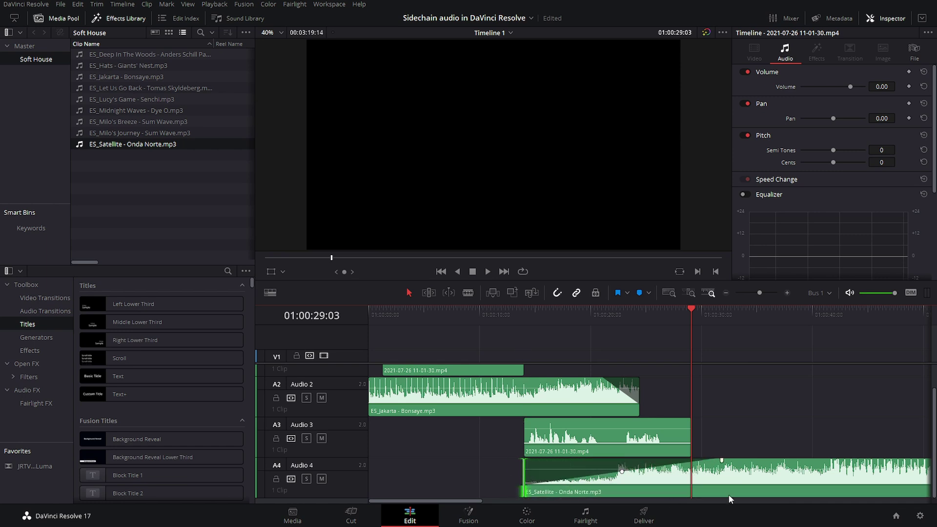
pyautogui.click(585, 514)
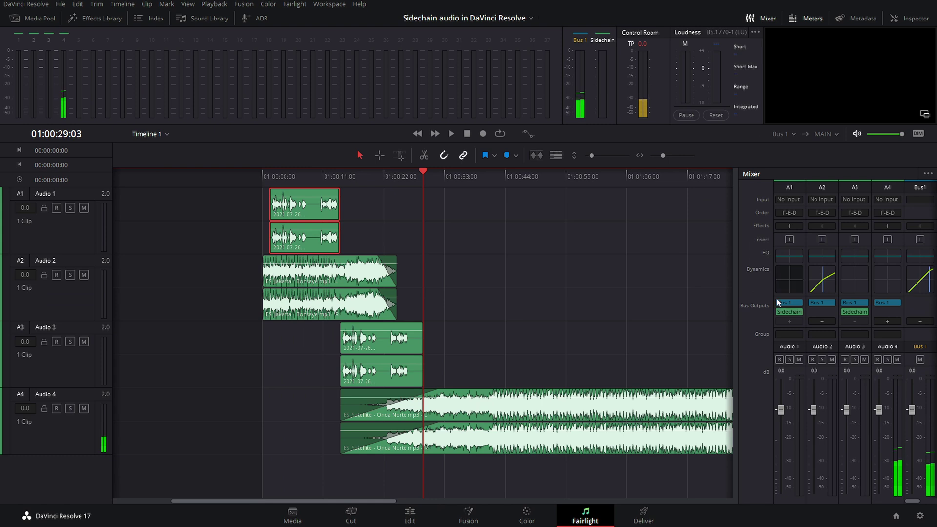
# Switch on Audio 4's Sidechain Listen compressor at -34.1 dB and 1.9:1, then play the mix
pyautogui.doubleClick(887, 286)
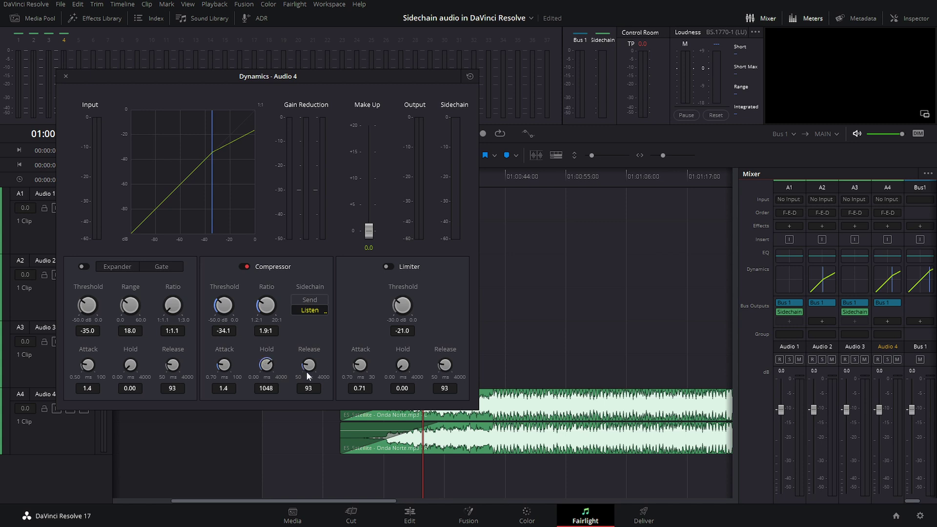
pyautogui.click(66, 76)
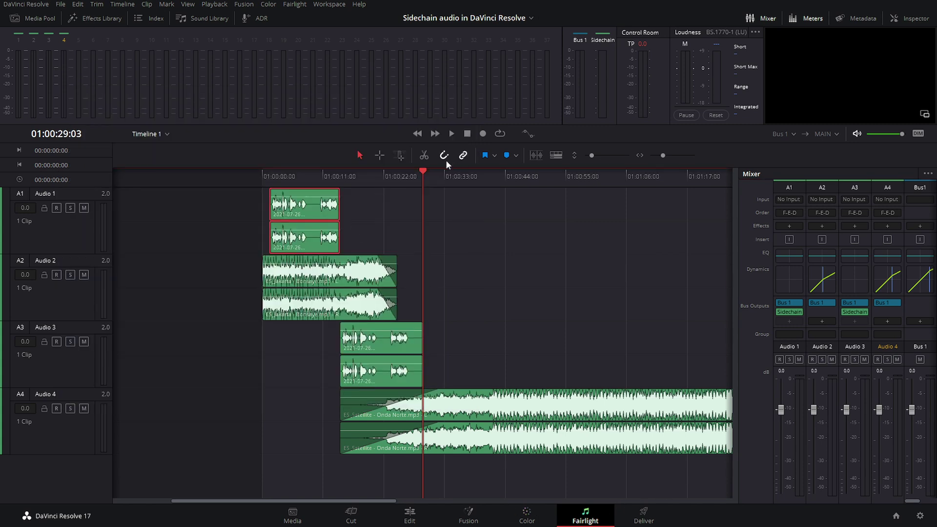
pyautogui.press('space')
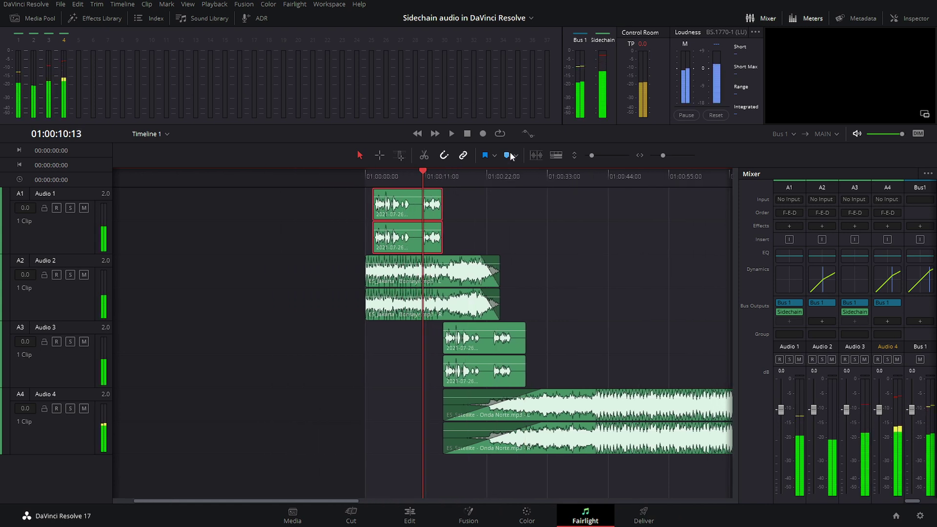
pyautogui.click(452, 135)
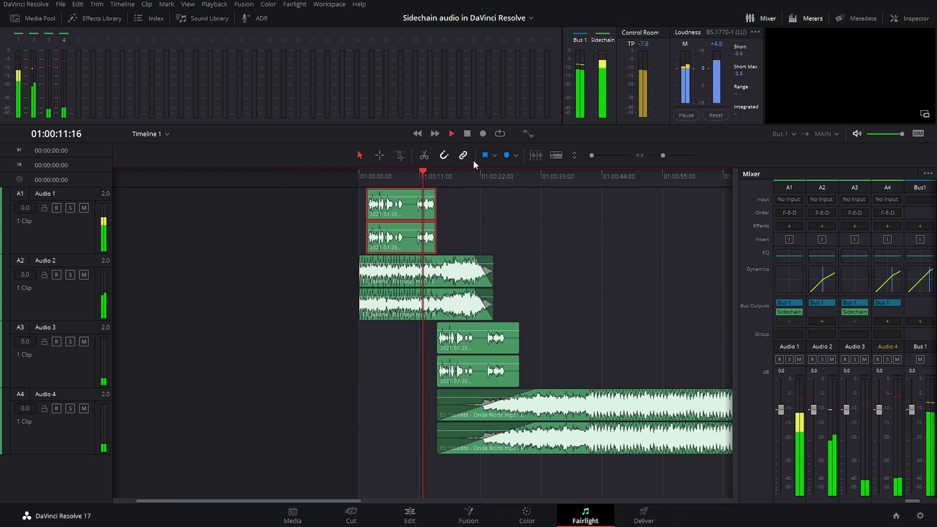